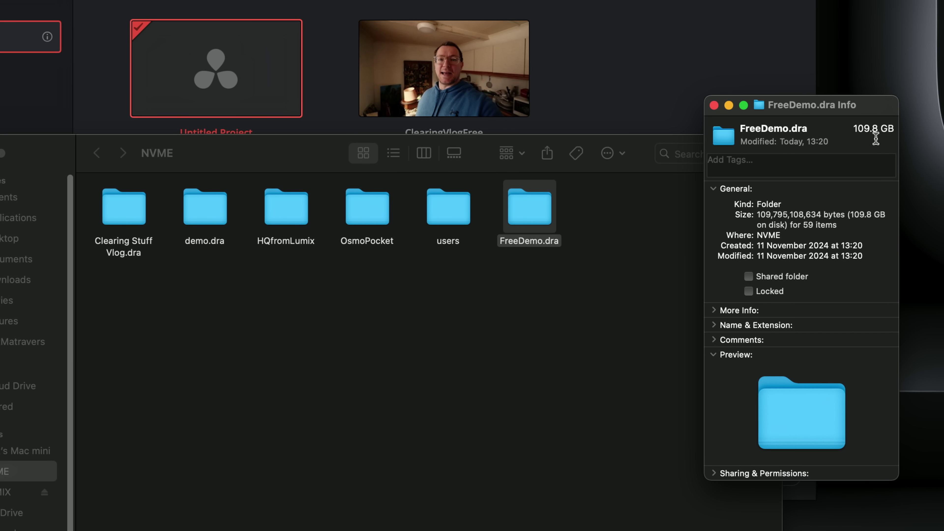
Close the folder info, restore the FreeDemo.dra archive into the local project library and open the FreeDemo project
click(714, 105)
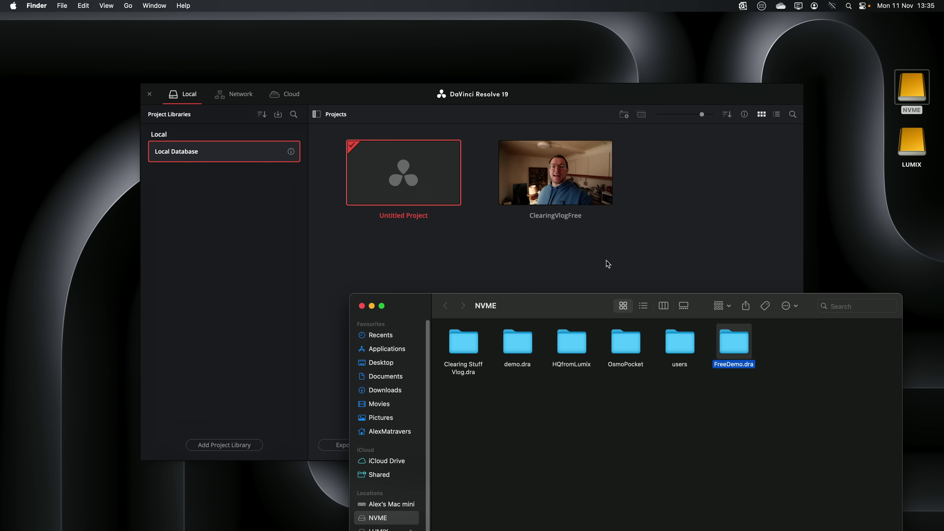
drag(738, 352, 672, 181)
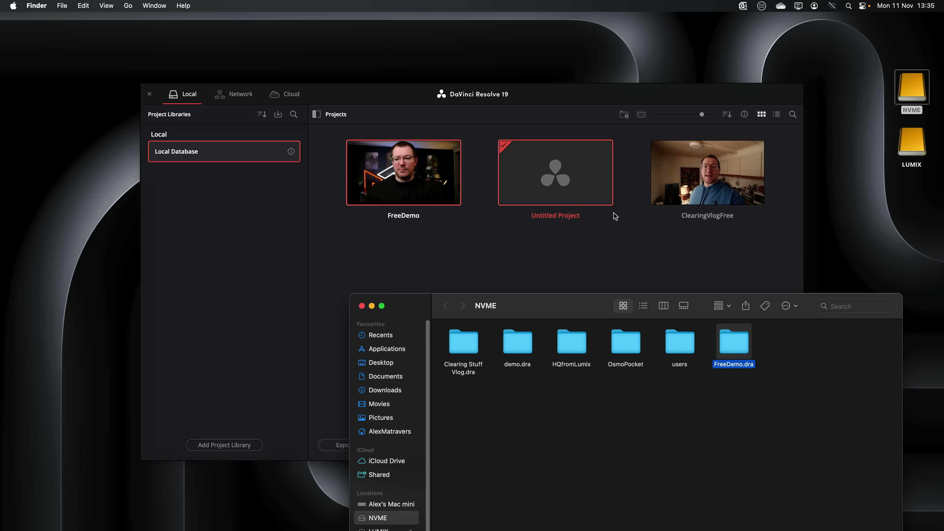
click(484, 244)
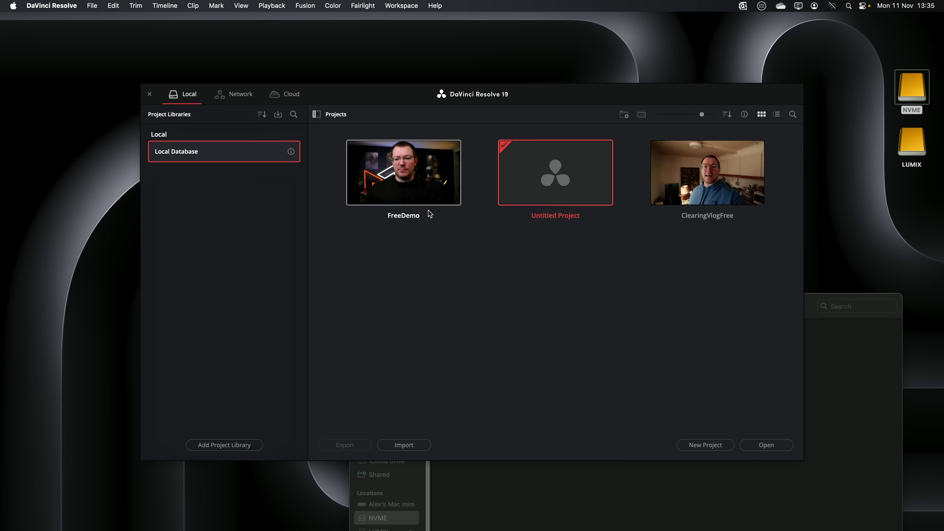
double_click(401, 178)
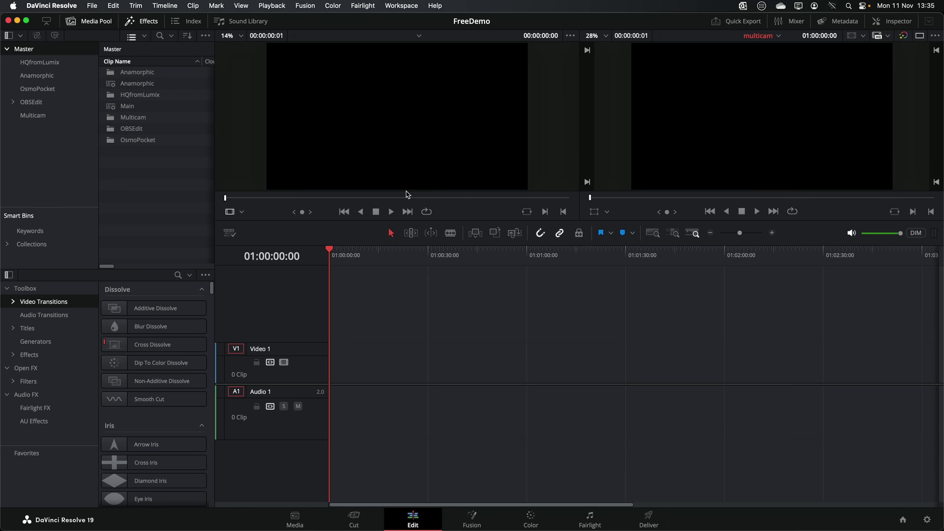
Show all project clips as a source tape on the Cut page and scrub through the footage to check playback
click(358, 520)
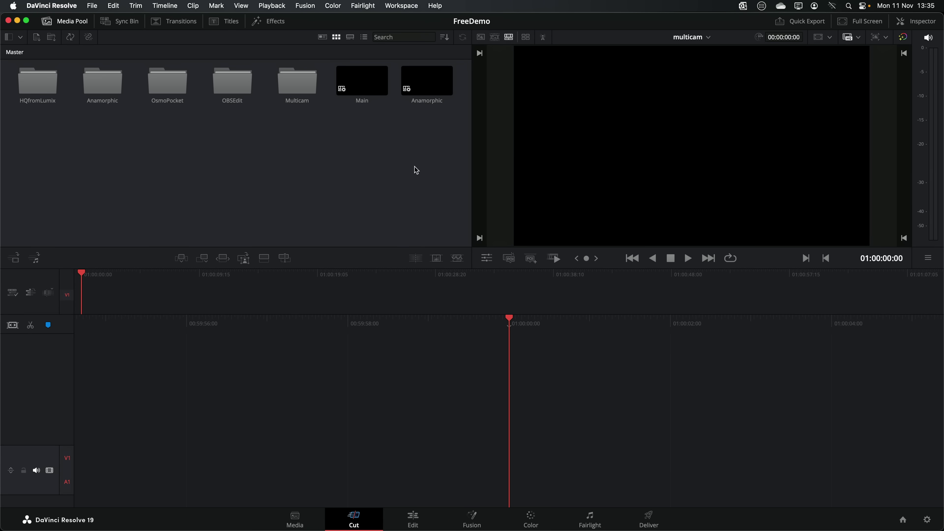
click(494, 37)
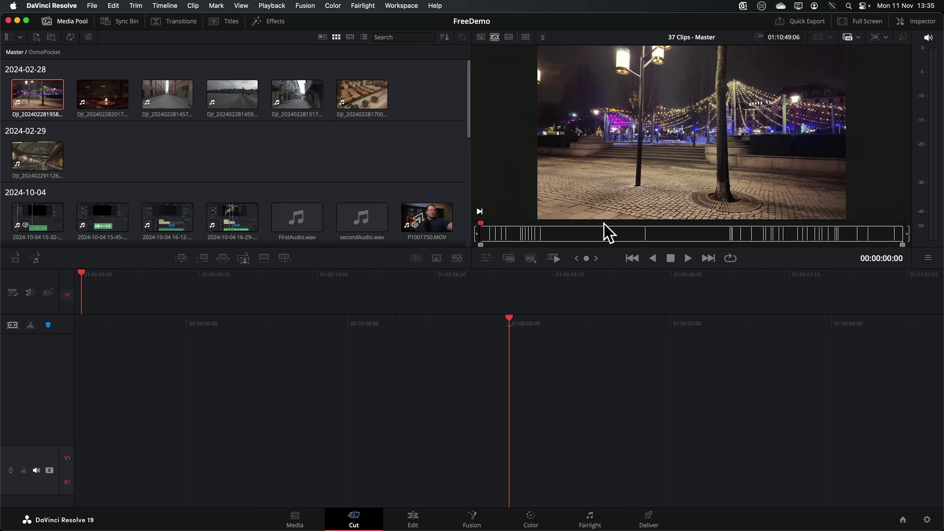
drag(481, 234, 840, 241)
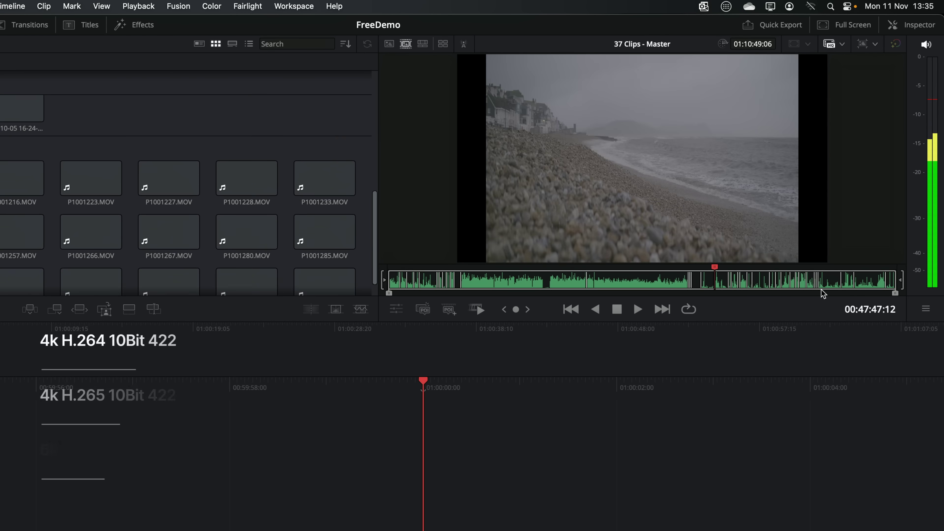
drag(821, 289, 507, 281)
drag(702, 292, 604, 282)
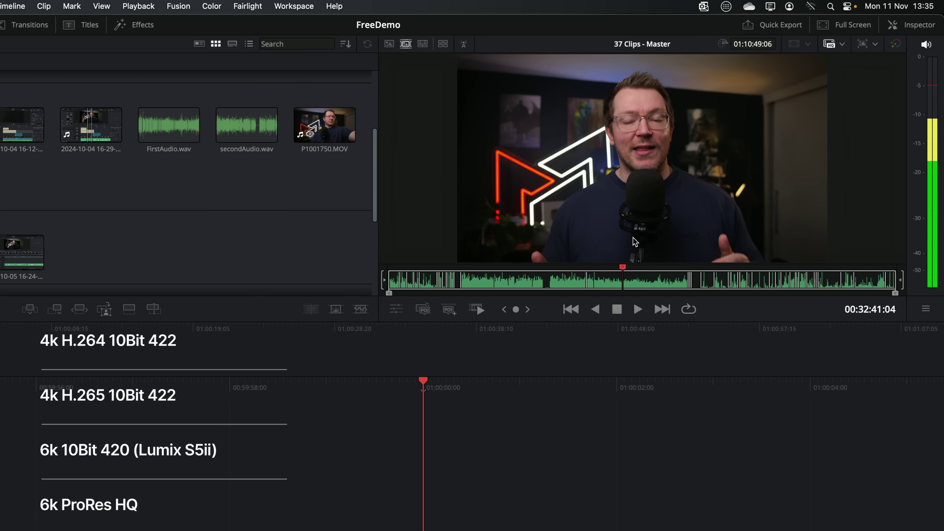
drag(633, 241, 721, 285)
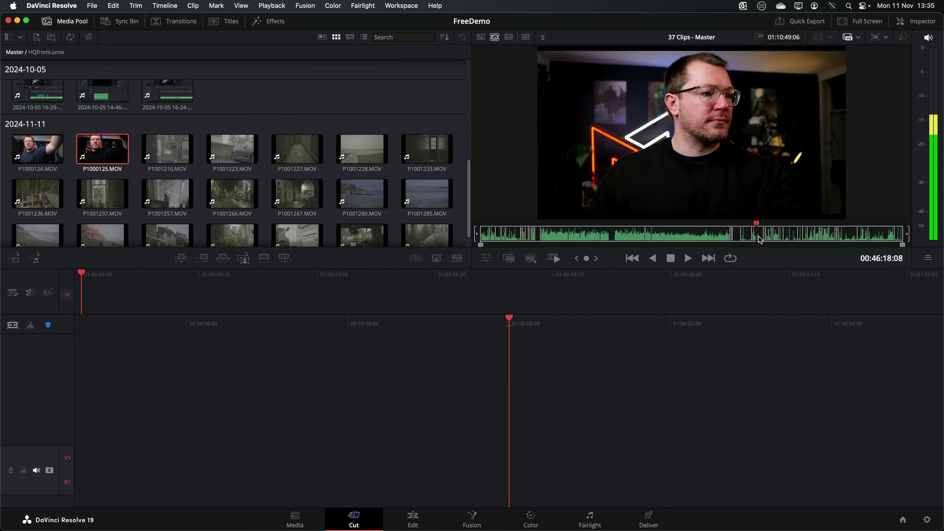
drag(760, 239, 775, 255)
mouse_move(688, 244)
mouse_down()
mouse_move(828, 243)
mouse_move(491, 244)
mouse_move(781, 238)
mouse_move(679, 239)
mouse_up()
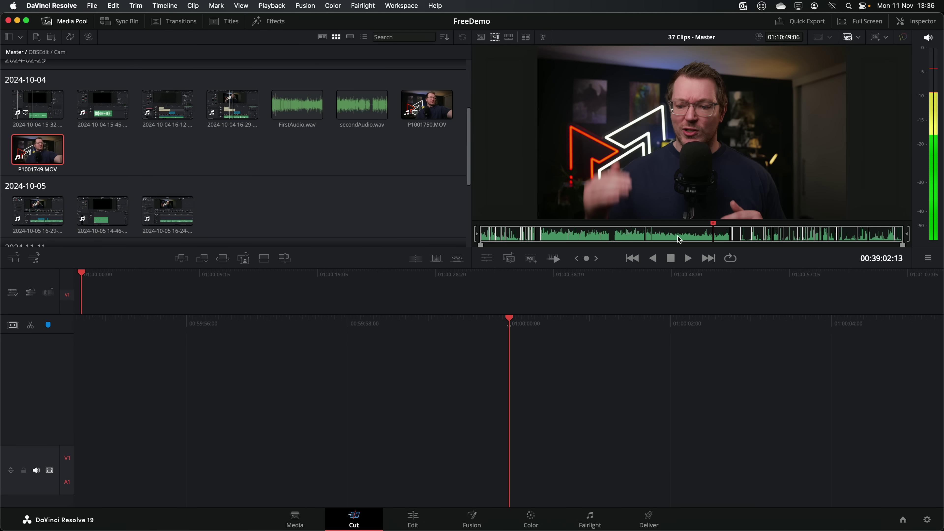
Select all clips in the source tape and place them at the start of the empty timeline
click(360, 169)
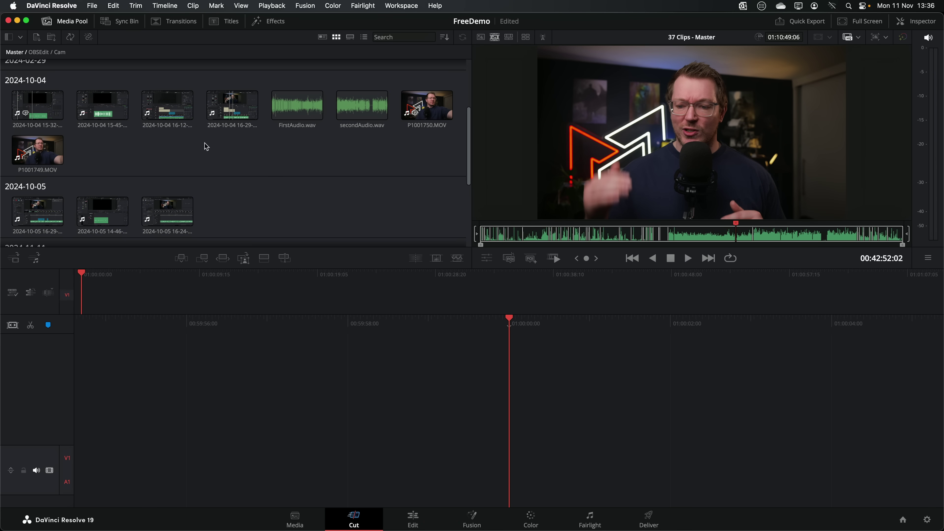
key(super+a)
drag(172, 112, 627, 432)
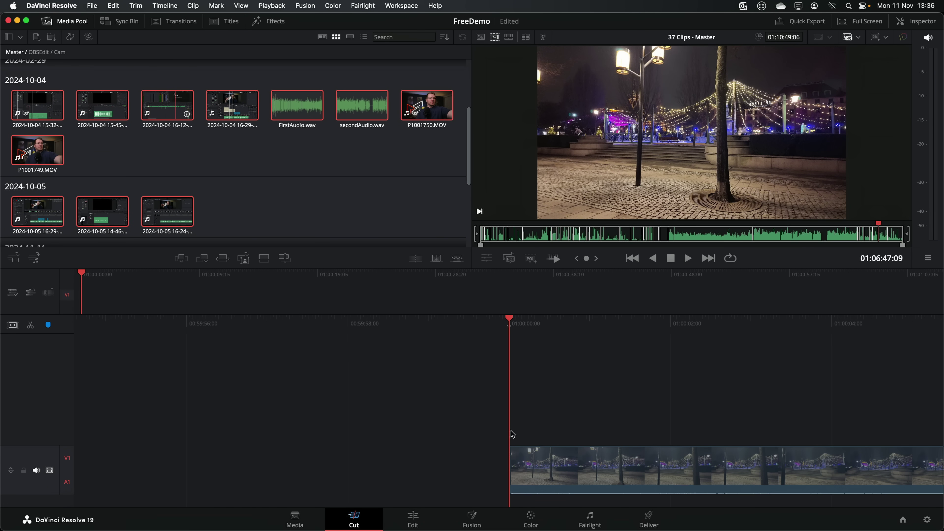
On the Edit page, split the long P1001750.MOV clip at three points and P1001749.MOV at two points with the Blade tool
click(413, 518)
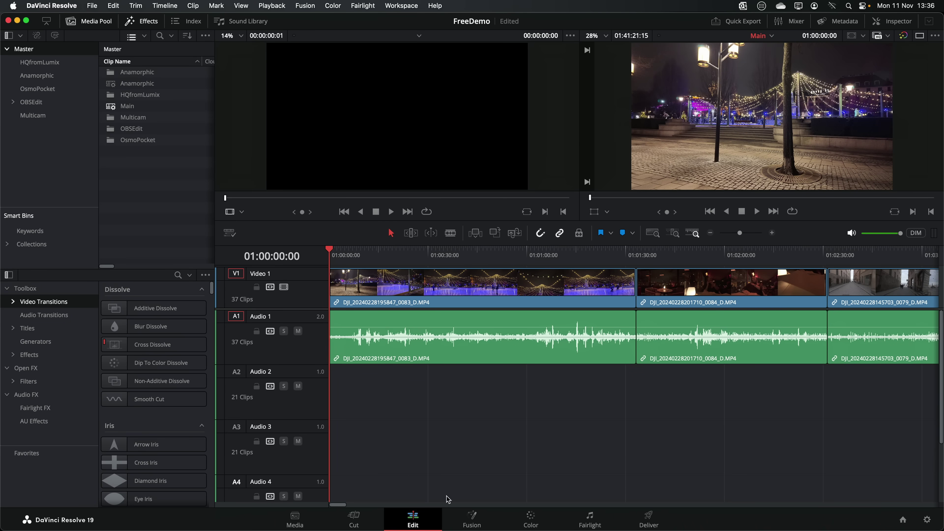
click(711, 233)
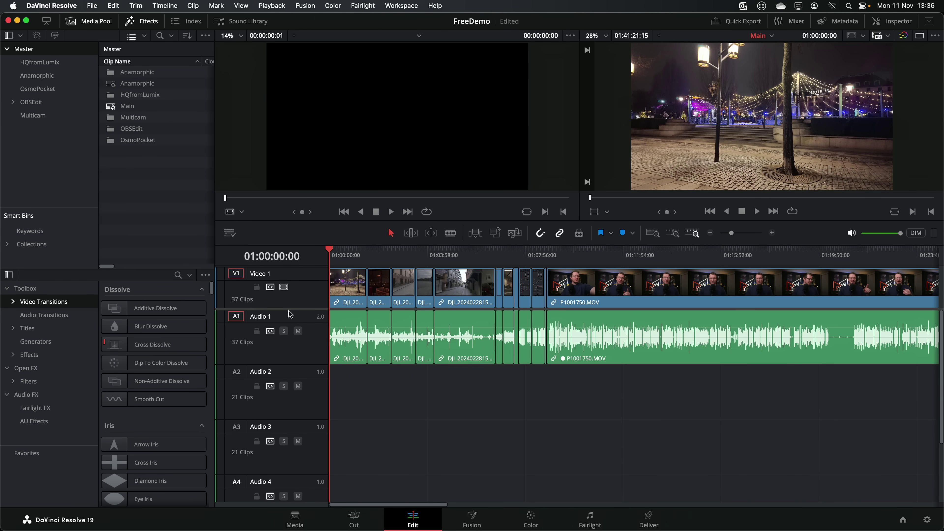
drag(288, 309, 288, 382)
click(711, 233)
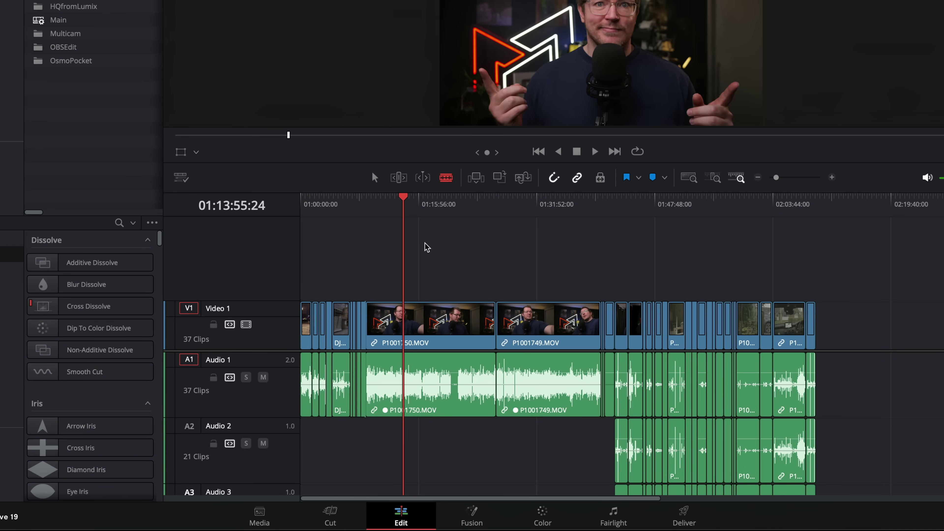
click(428, 323)
click(464, 324)
click(526, 323)
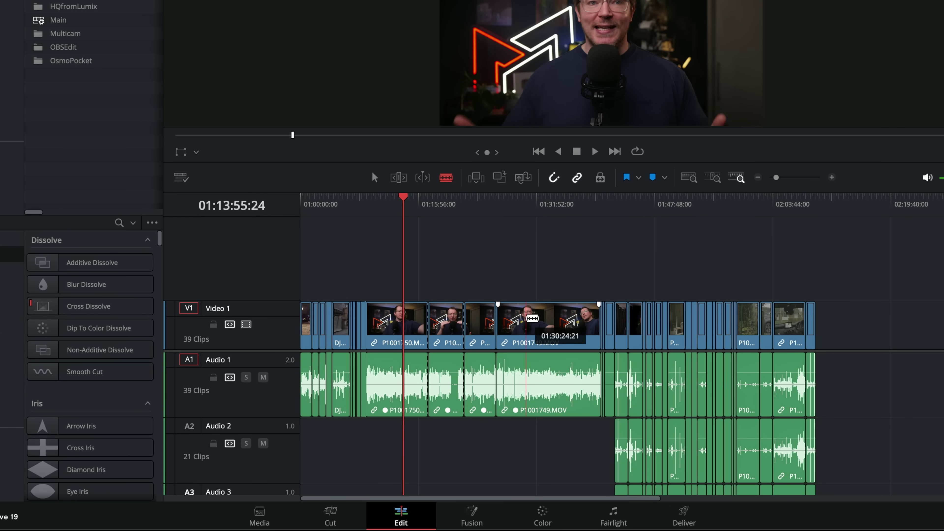
click(572, 323)
click(395, 323)
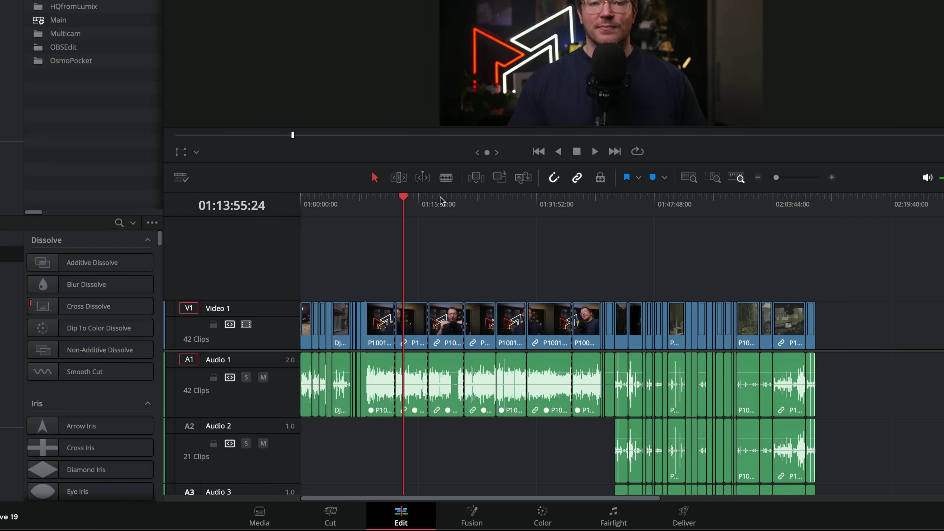
Delete several split interview segments and other clips from the timeline, closing the gaps
drag(440, 197, 449, 197)
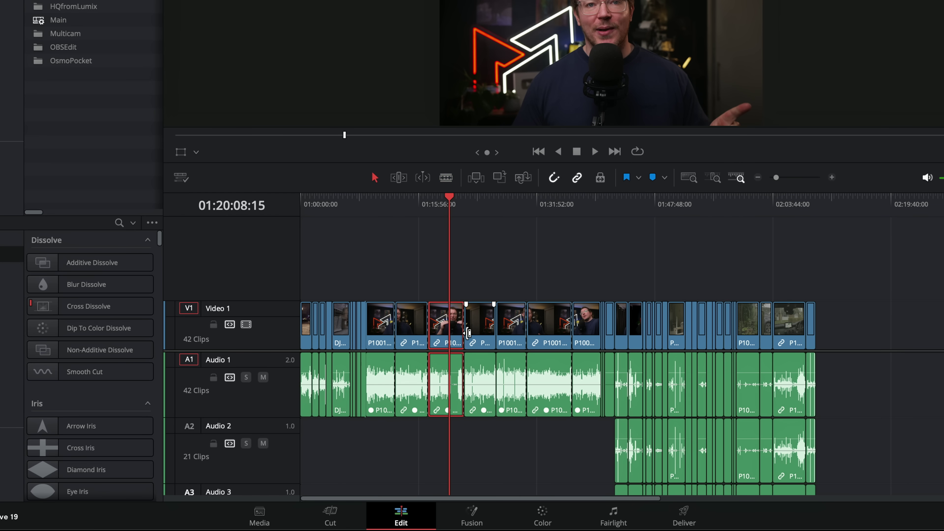
key(shift+BackSpace)
click(468, 333)
key(BackSpace)
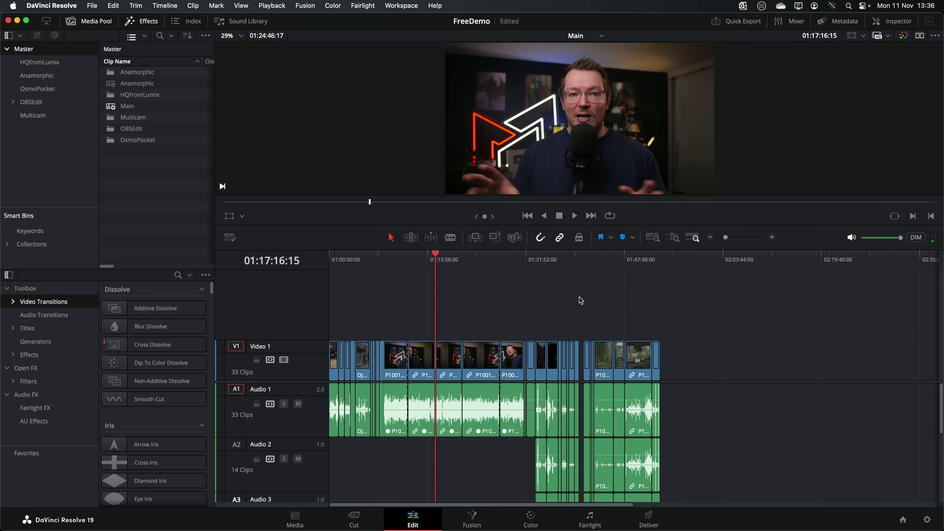
key(BackSpace)
Set the selected P1001750.MOV segment's zoom to 1.770, rotation angle to -112.670 and pitch to -0.103, and scrub the timeline
click(892, 20)
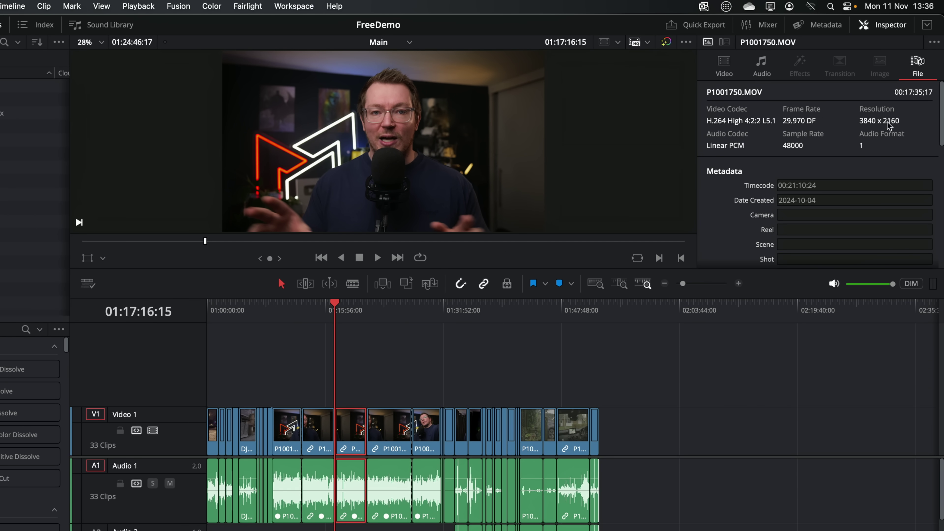
click(724, 69)
mouse_move(806, 110)
mouse_down()
mouse_move(825, 137)
mouse_move(806, 137)
mouse_move(834, 167)
mouse_move(816, 166)
mouse_up()
click(820, 167)
mouse_move(322, 308)
mouse_down()
mouse_move(311, 308)
mouse_move(407, 327)
mouse_move(295, 319)
mouse_move(527, 341)
mouse_move(315, 321)
mouse_up()
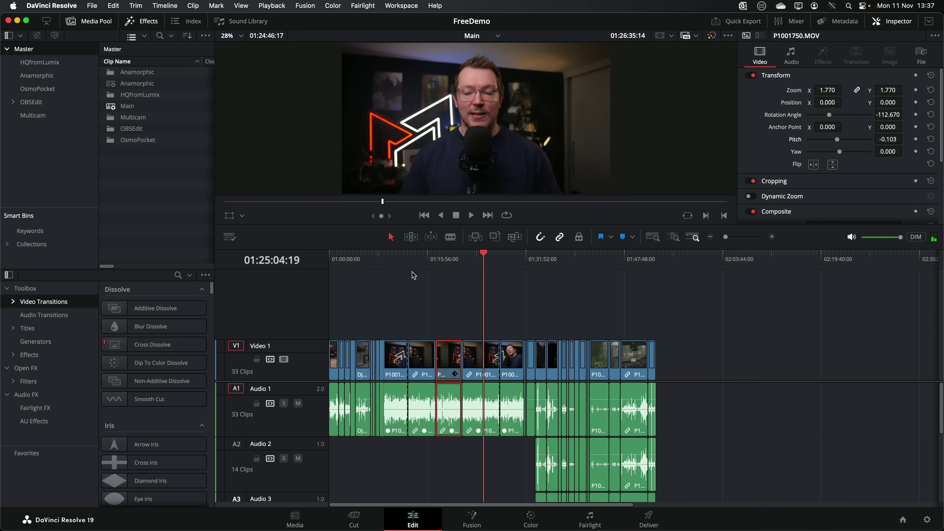
drag(412, 272, 377, 306)
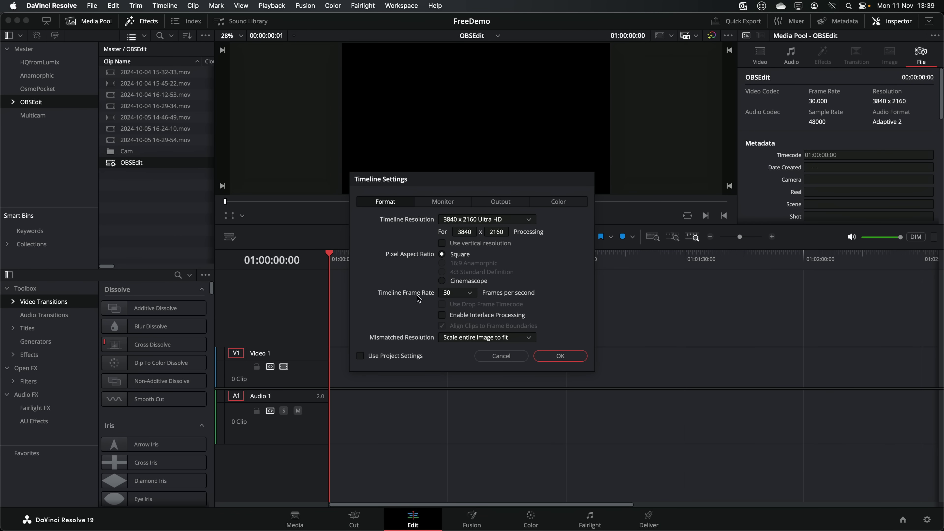
click(555, 358)
click(141, 73)
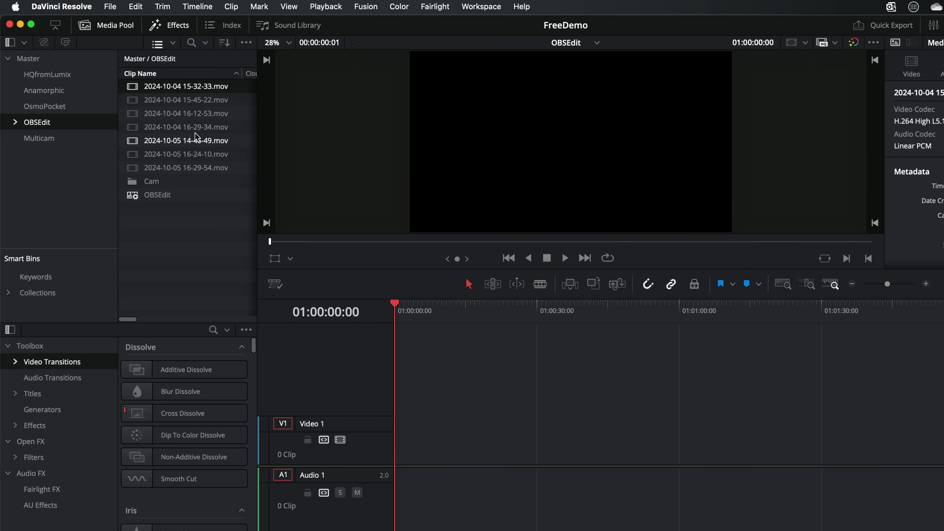
click(196, 137)
click(191, 111)
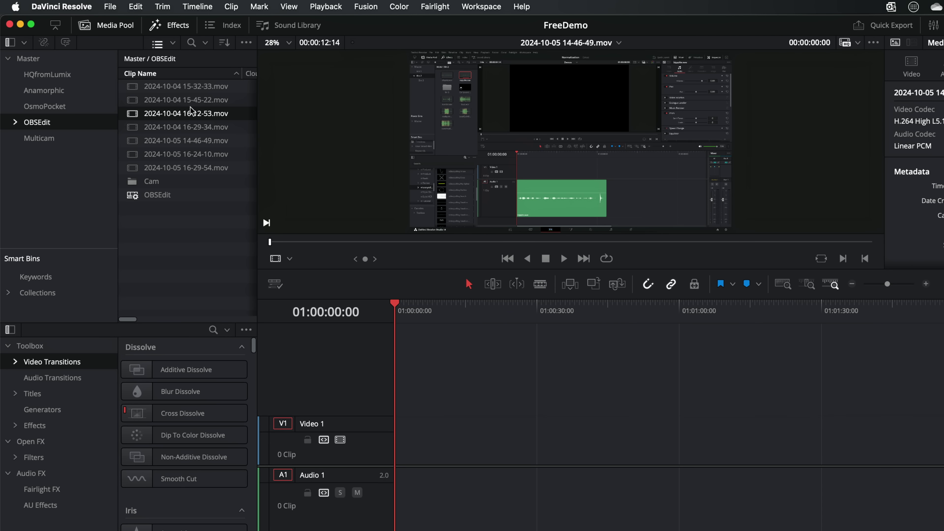
drag(299, 243, 683, 250)
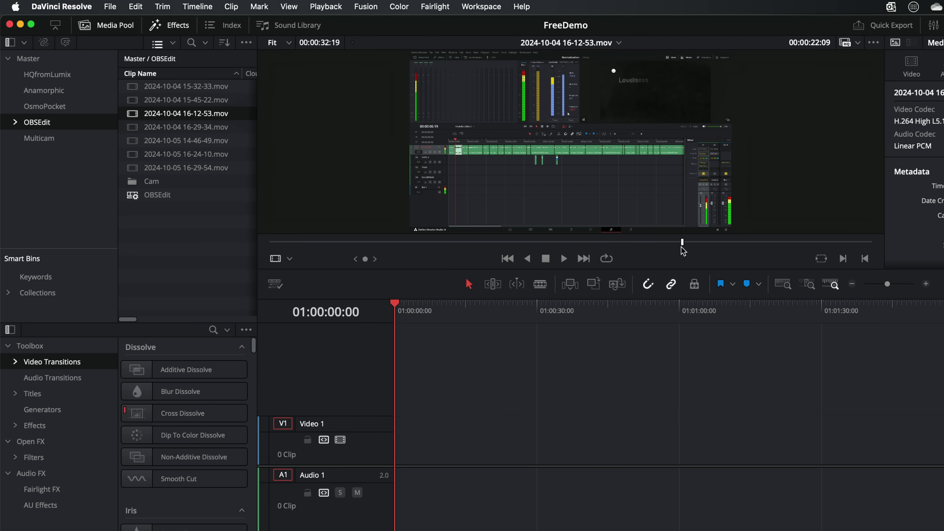
Open the Cam bin inside OBSEdit, inspect the P1001750.MOV file details and scrub through the clip
double_click(153, 182)
click(177, 116)
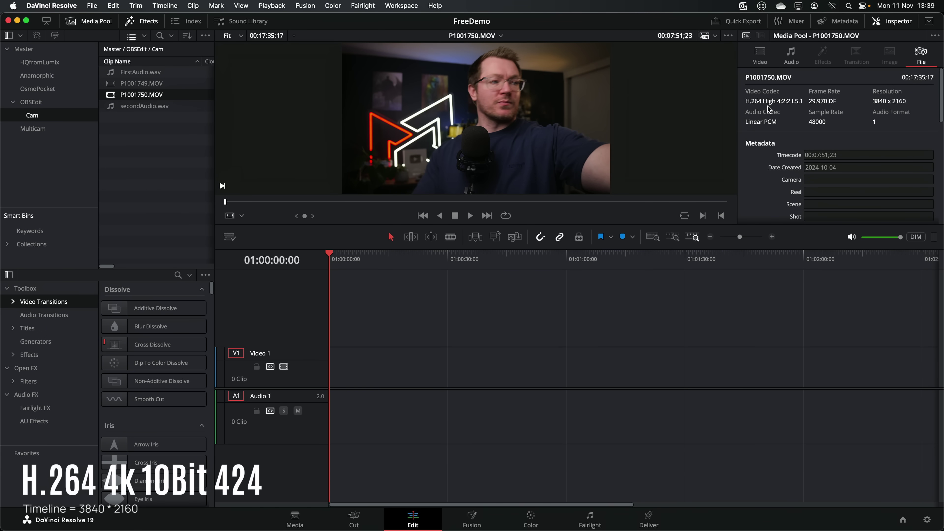
drag(225, 202, 476, 204)
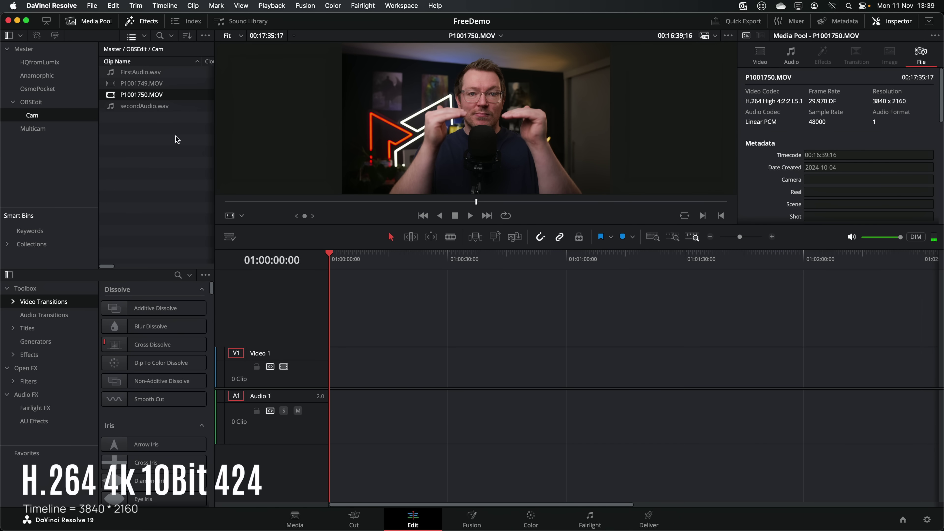
Auto-sync the audio of the Cam bin's clips using the waveform
click(151, 146)
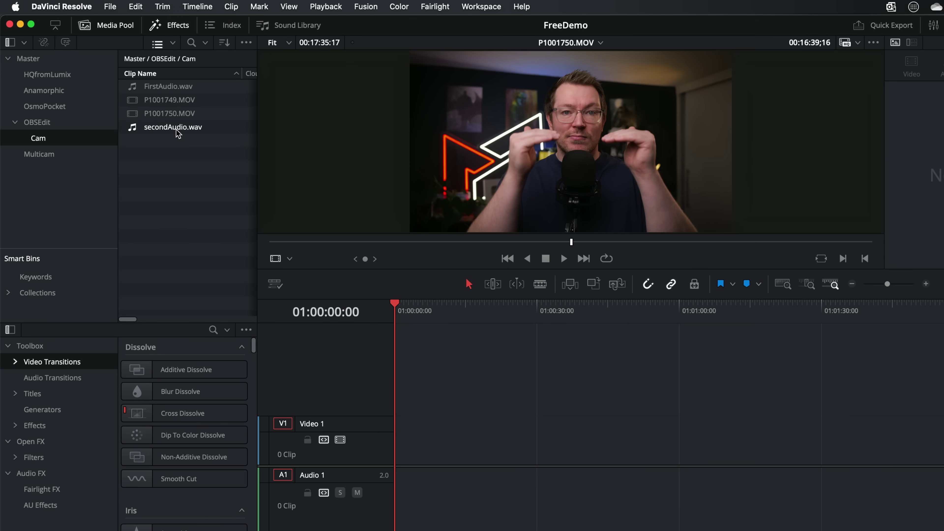
right_click(173, 171)
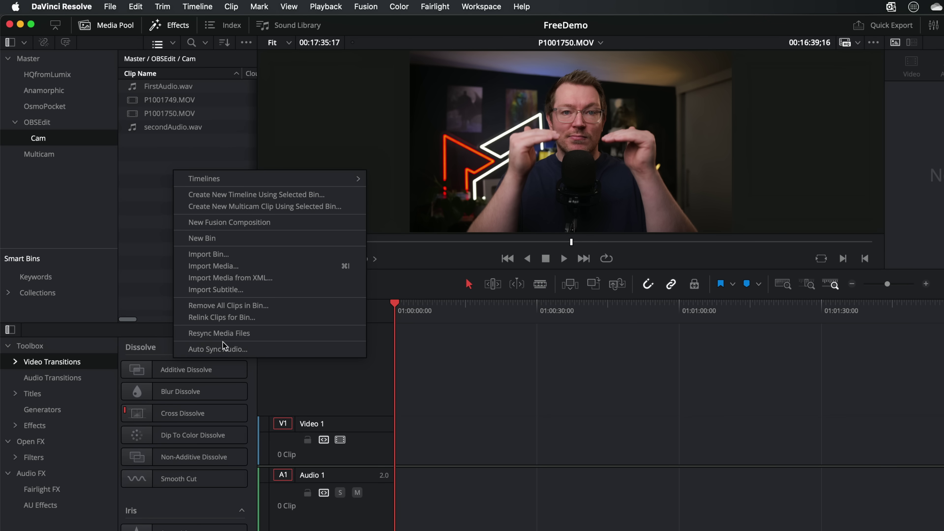
click(206, 348)
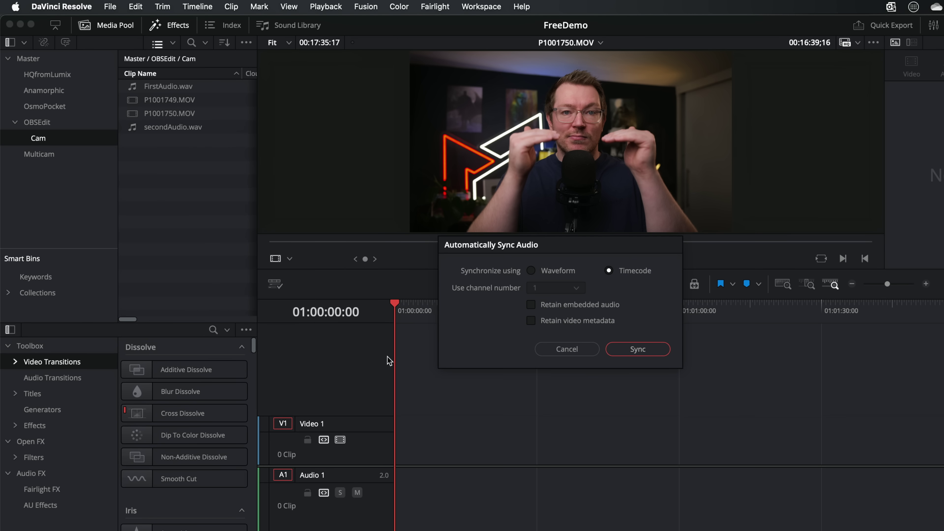
click(551, 271)
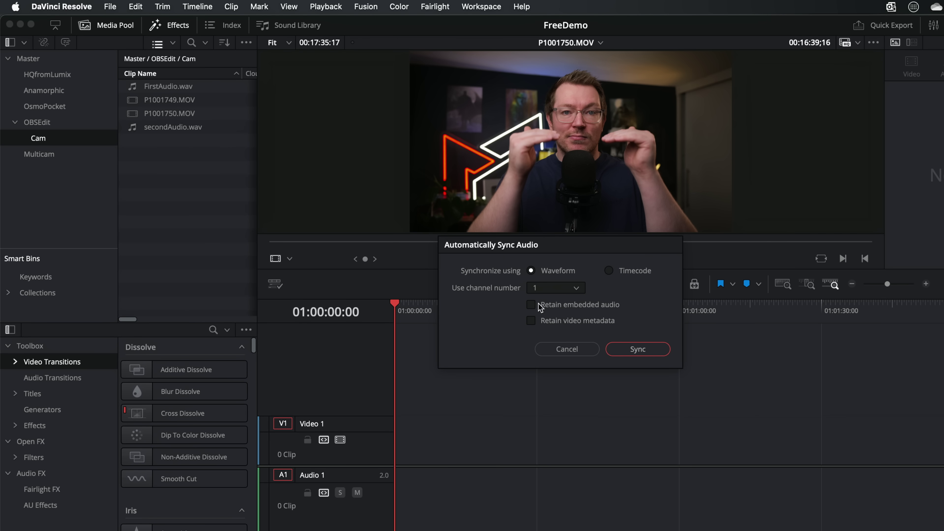
click(637, 350)
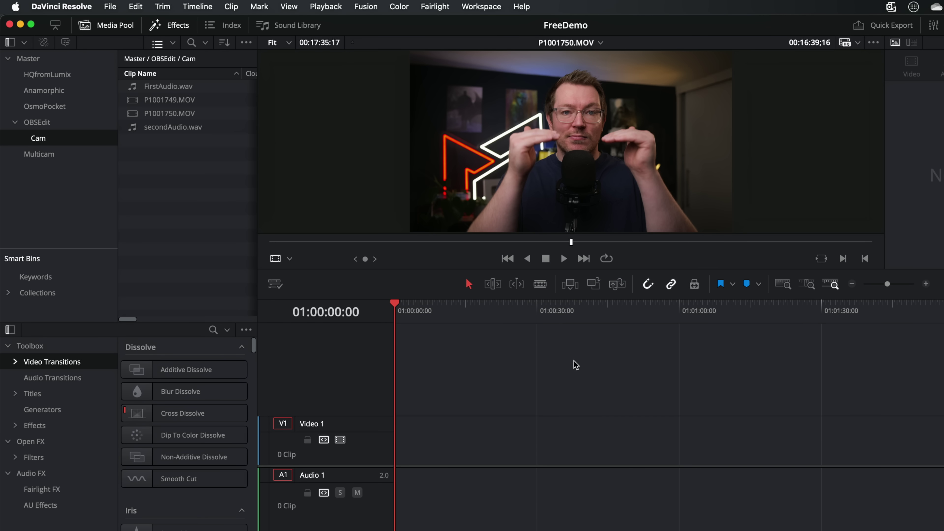
Add P1001749.MOV and P1001750.MOV to the OBSEdit timeline and move the playhead to the end of the last clip
click(164, 100)
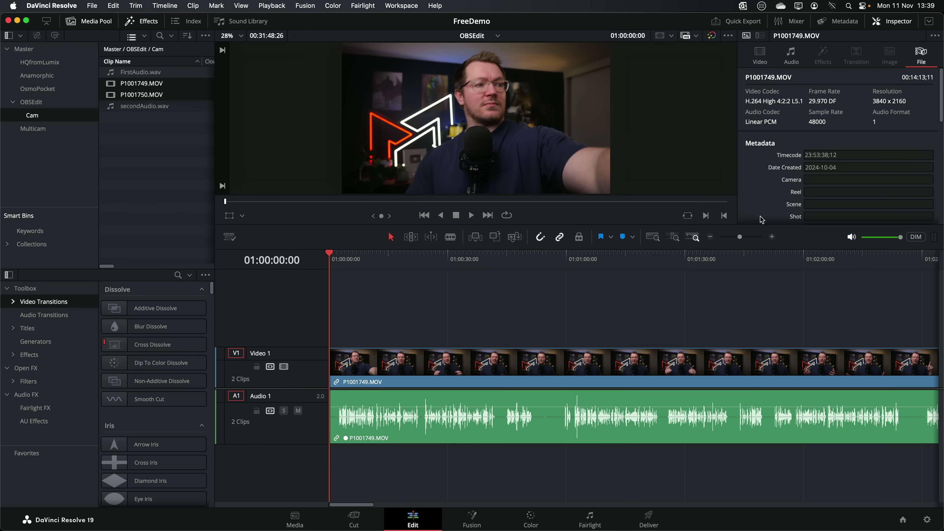
click(711, 237)
click(711, 238)
click(711, 237)
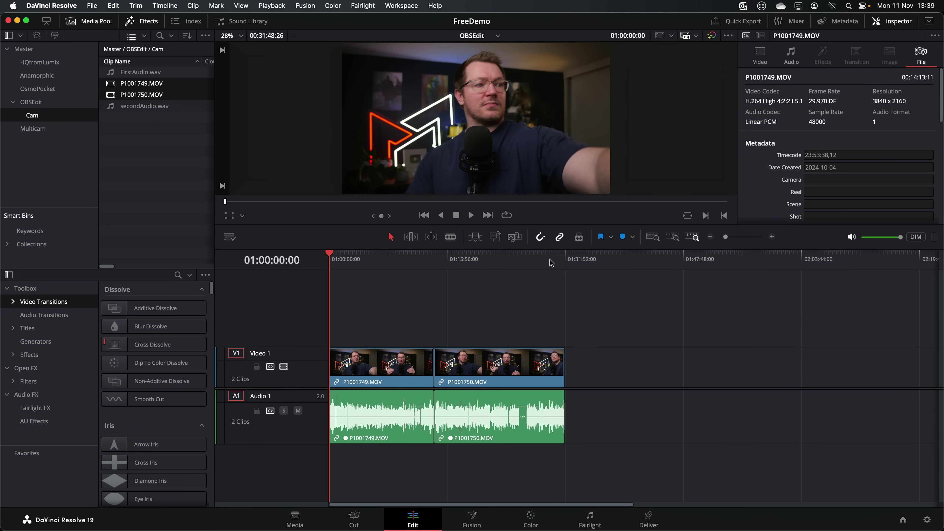
click(569, 260)
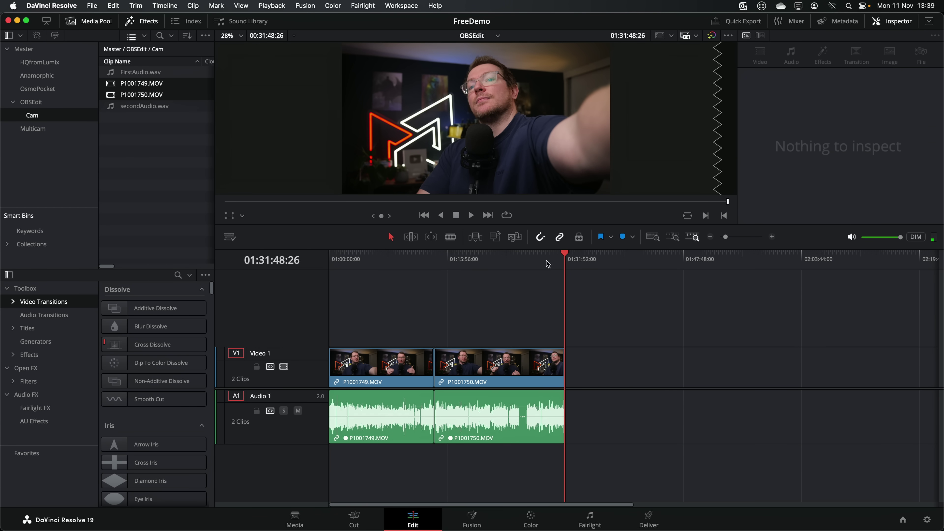
Cut the camera clips at several points in the first part of the OBSEdit timeline, and ripple-trim clip starts to the playhead
mouse_move(421, 274)
mouse_down()
mouse_move(448, 274)
mouse_move(358, 273)
mouse_move(448, 275)
mouse_move(335, 262)
mouse_move(426, 264)
mouse_move(416, 264)
mouse_up()
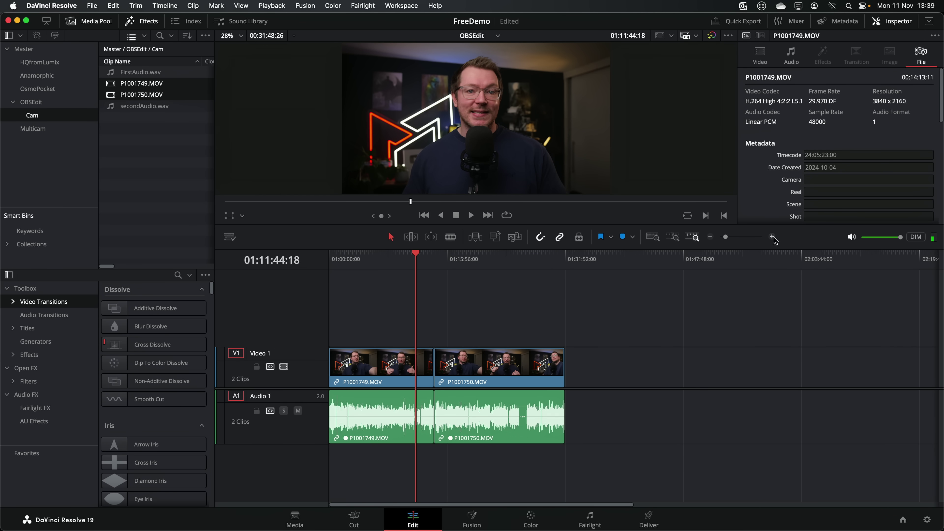
click(772, 237)
key(Home)
drag(321, 258, 359, 264)
key(super+b)
drag(359, 264, 504, 266)
key(super+b)
key(super+shift+[)
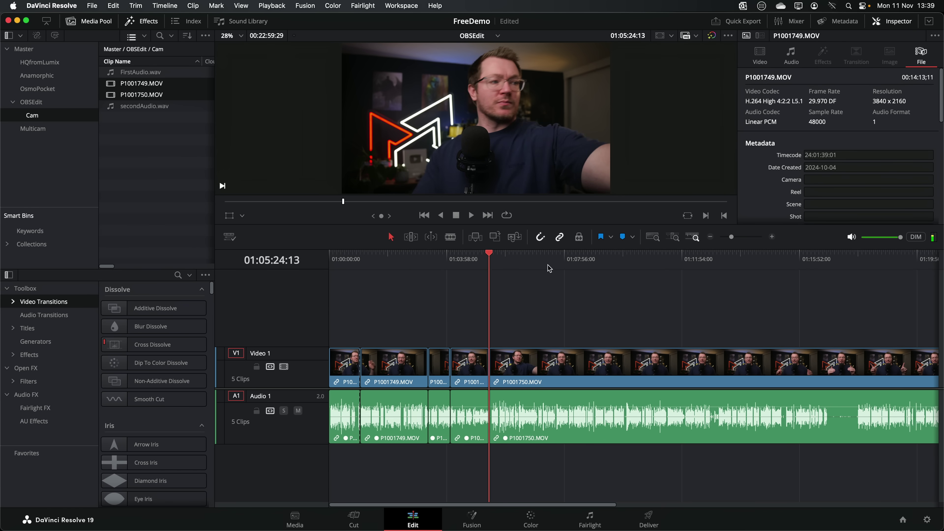
key(super+z)
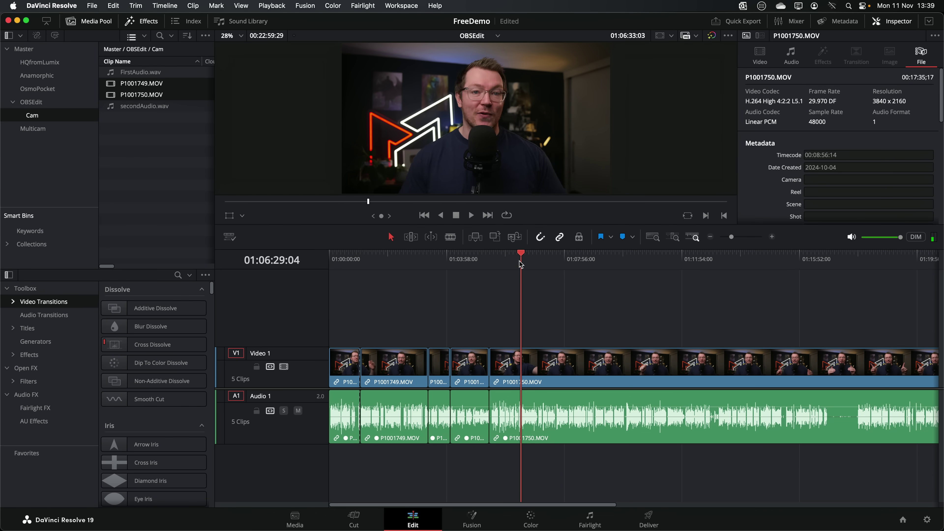
key(super+shift+[)
Split the rest of P1001750.MOV into several shorter clips along the timeline
drag(516, 264, 742, 274)
key(super+b)
key(super+b)
key(super+b)
key(super+b)
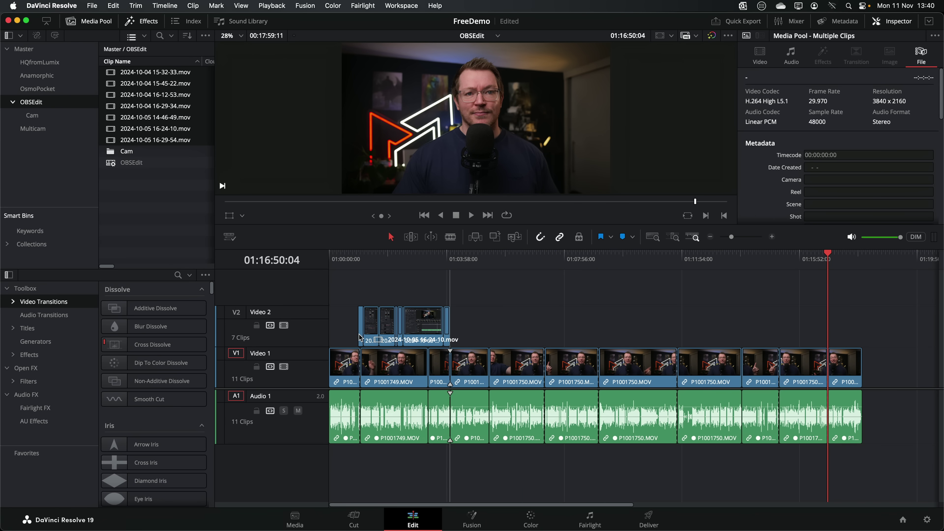
Place the seven OBSEdit screen recordings on Video 2 starting at the first cut, and scrub over them
drag(359, 333, 358, 331)
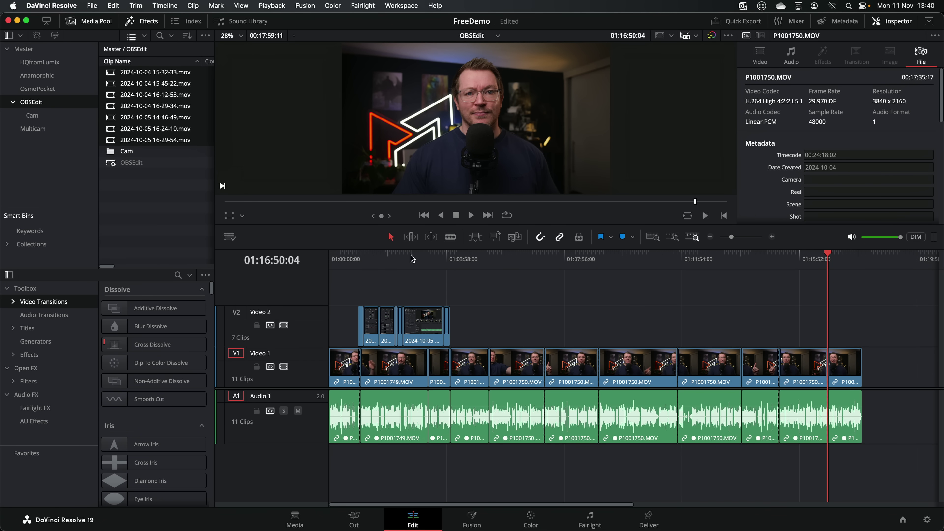
drag(411, 258, 363, 258)
click(772, 237)
click(772, 236)
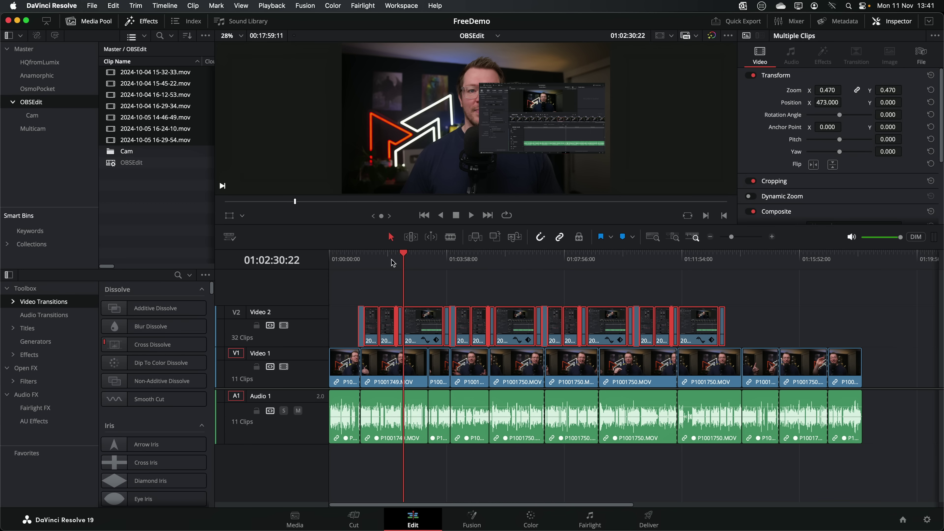
Scrub and play the OBSEdit timeline at several points with the scaled-down screen recordings over the camera clips
key(Up)
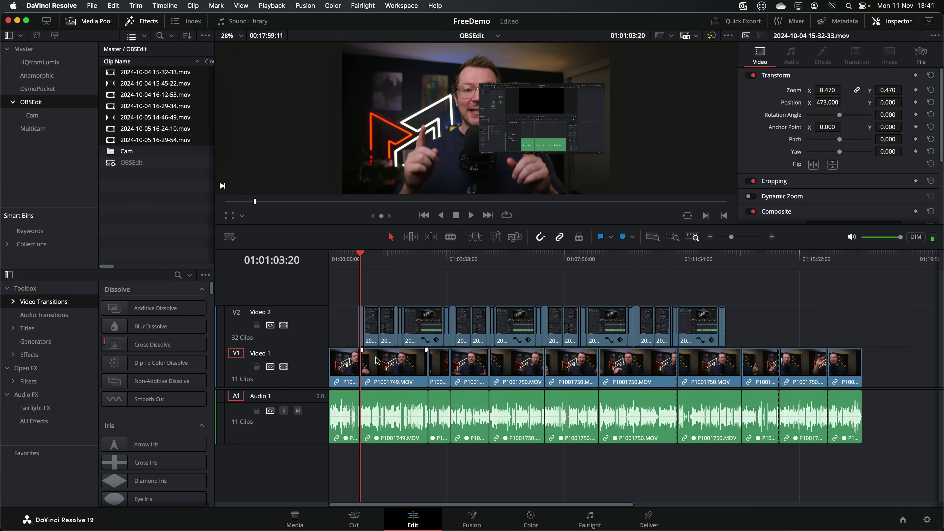
drag(388, 266, 471, 267)
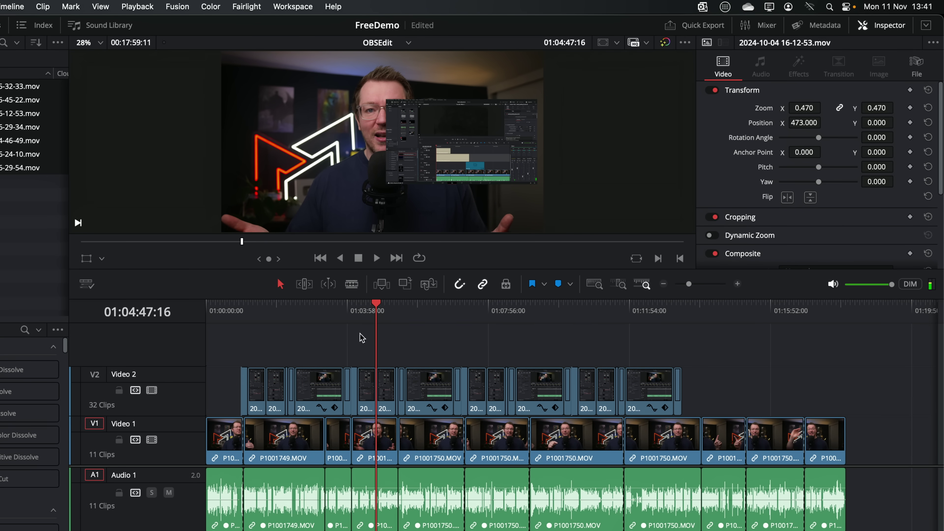
drag(298, 314, 530, 315)
key(space)
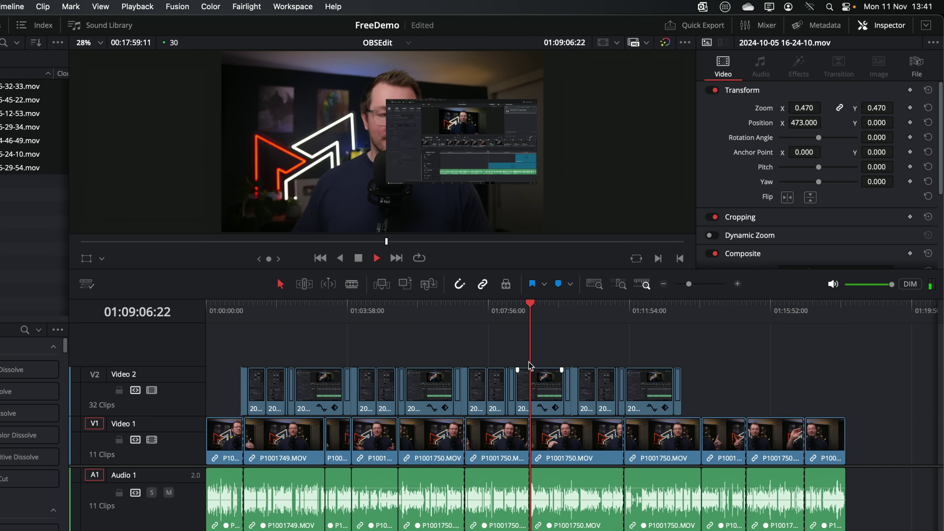
click(649, 314)
click(348, 313)
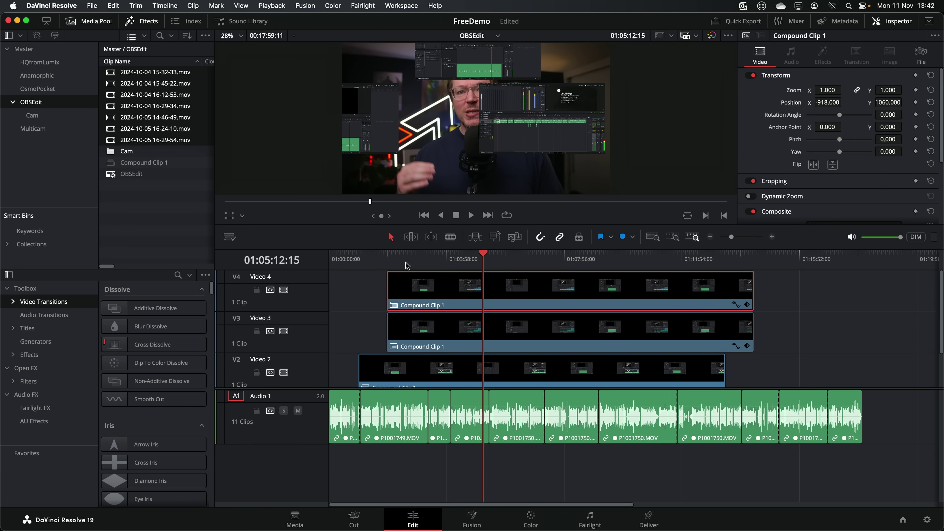
Play and scrub the OBSEdit timeline with Compound Clip 1 stacked on Video 2, 3 and 4
click(403, 260)
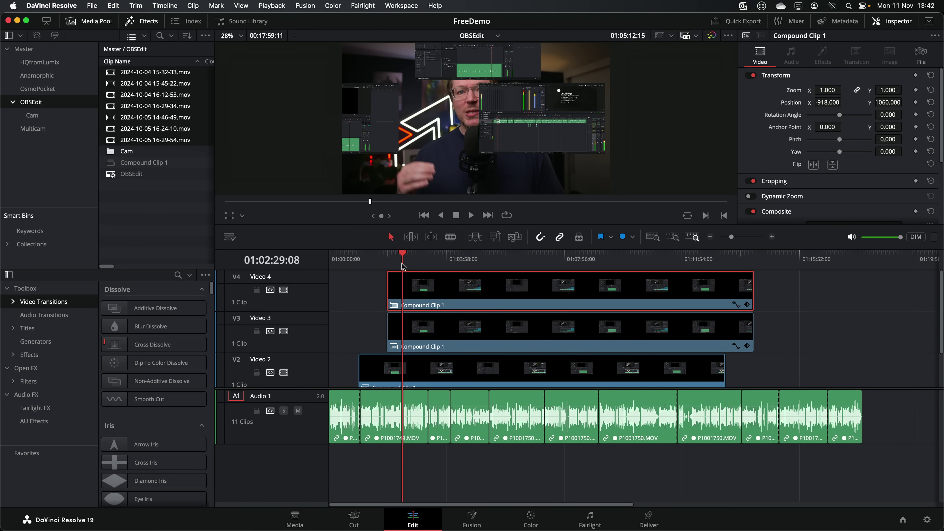
key(space)
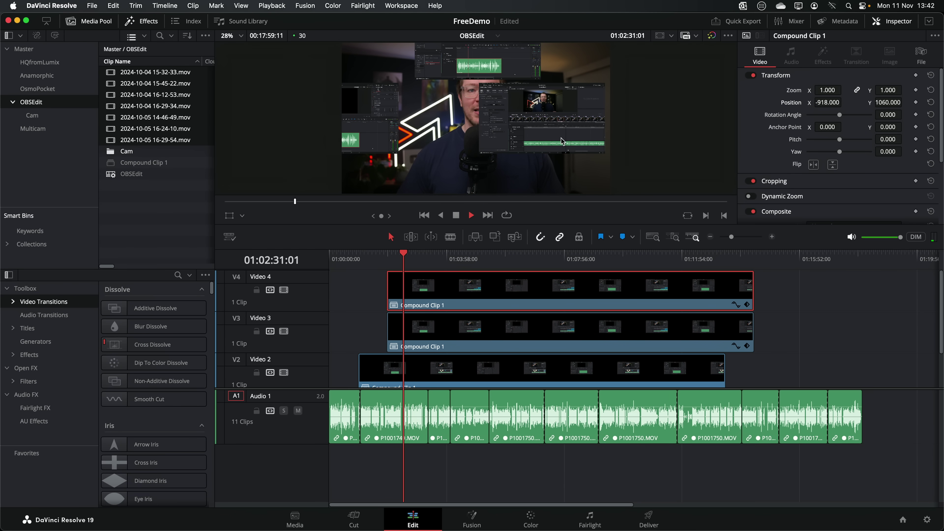
scroll(505, 311, down, 2)
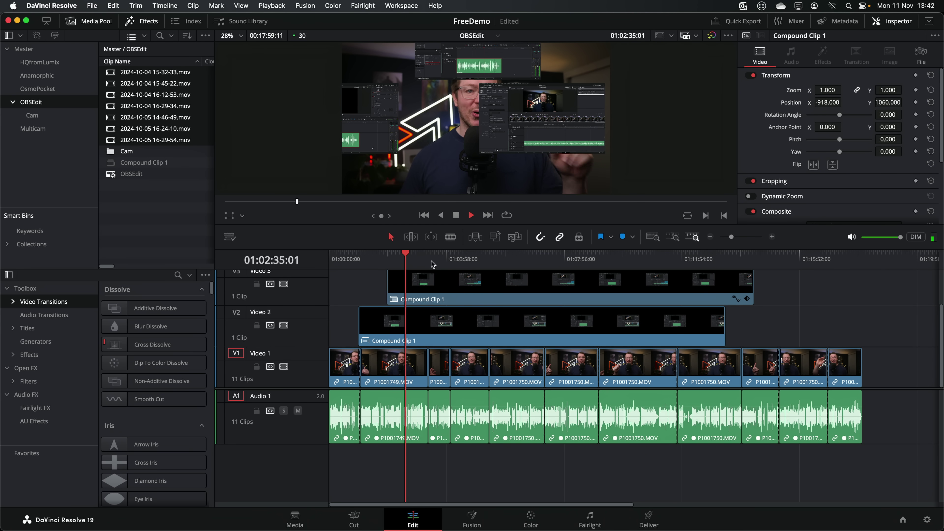
drag(429, 261, 560, 267)
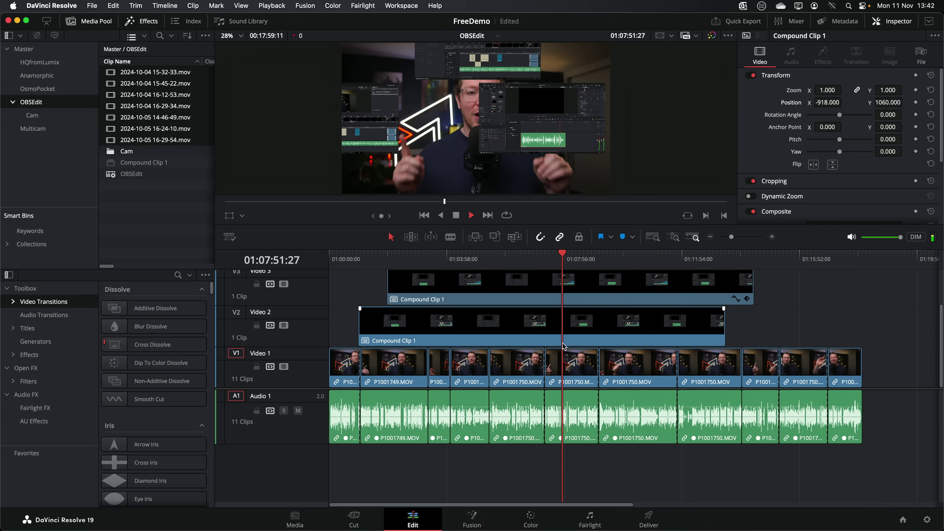
click(428, 260)
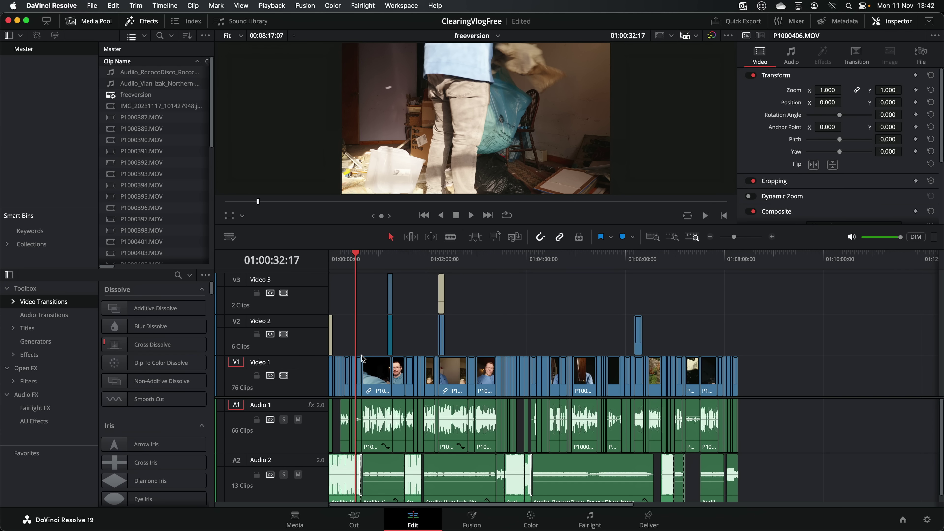
Scrub and play the freeversion timeline of ClearingVlogFree from its start, and inspect the Audio 1 track's Dialogue Leveler settings
drag(373, 263, 330, 265)
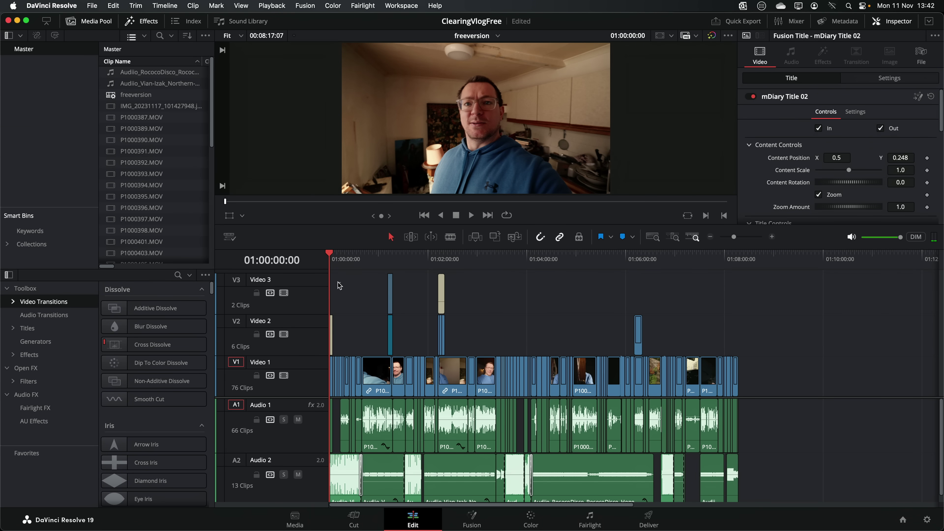
key(space)
click(388, 263)
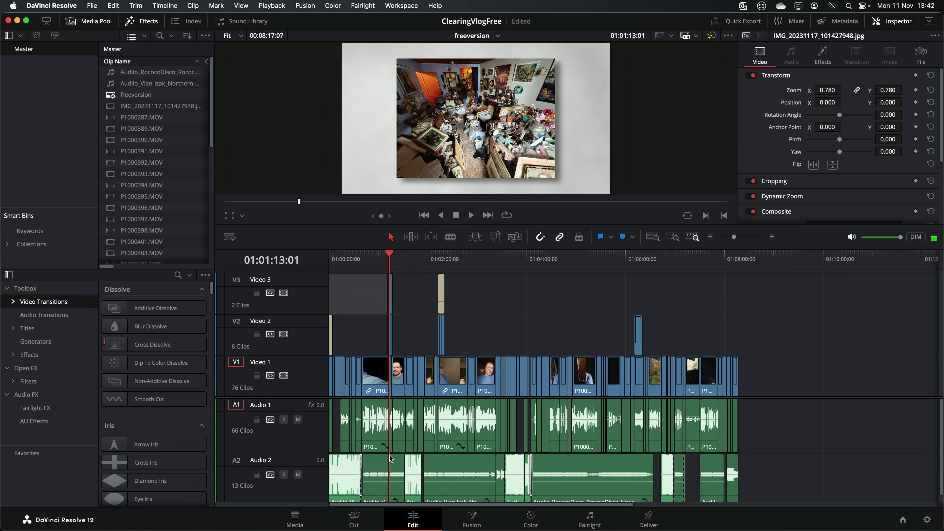
drag(461, 275, 501, 259)
key(space)
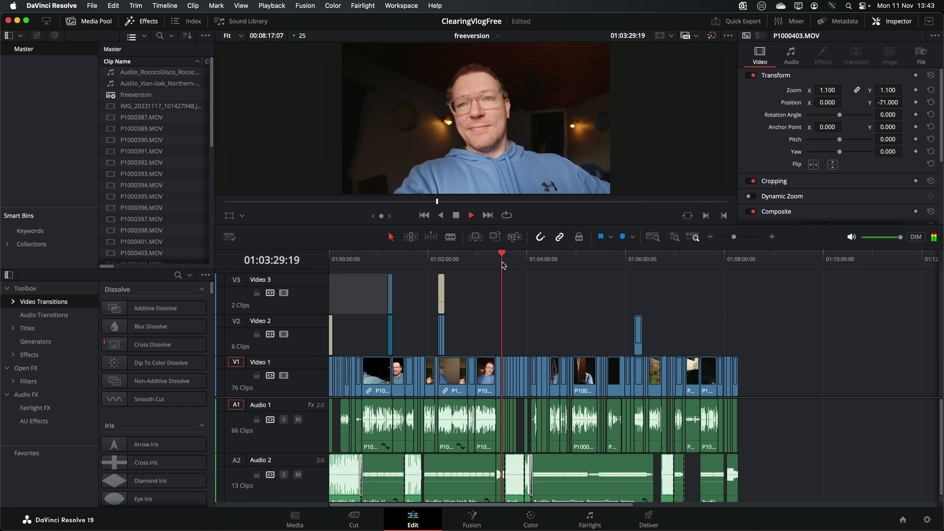
key(space)
click(310, 441)
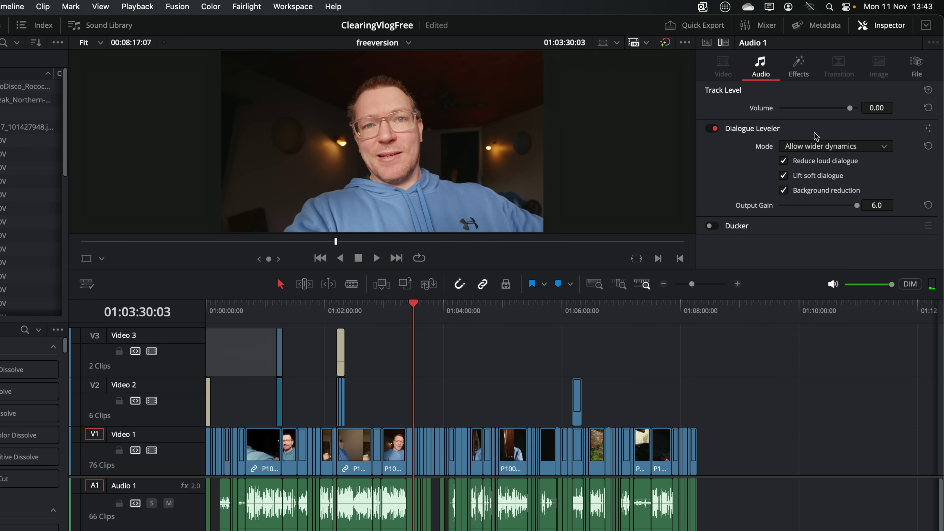
drag(375, 313, 445, 490)
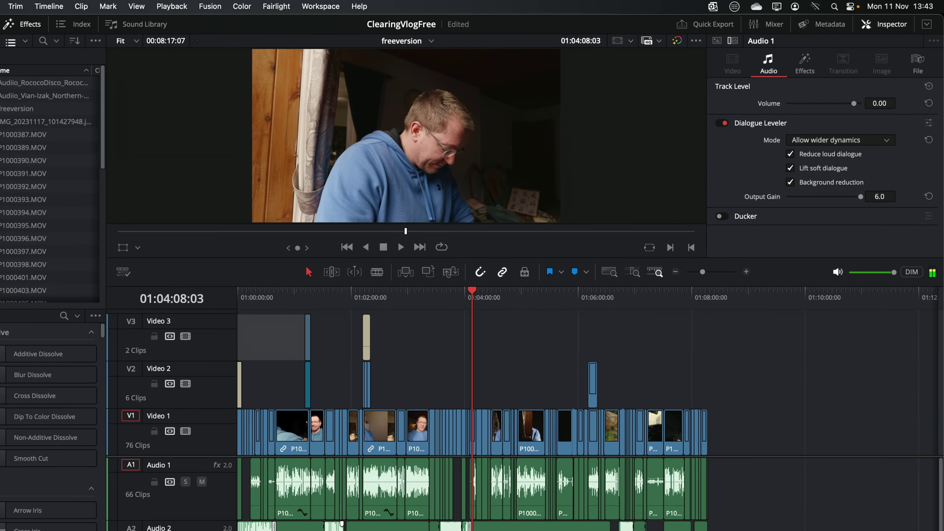
Check scrubbing of the freeversion timeline on the Cut, Edit and Color pages
click(358, 520)
drag(409, 284, 318, 285)
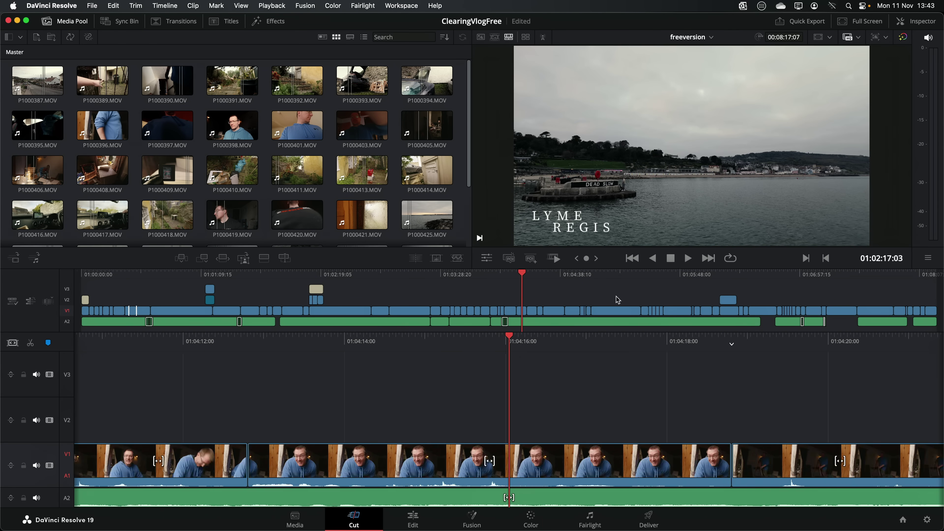
click(422, 519)
click(501, 403)
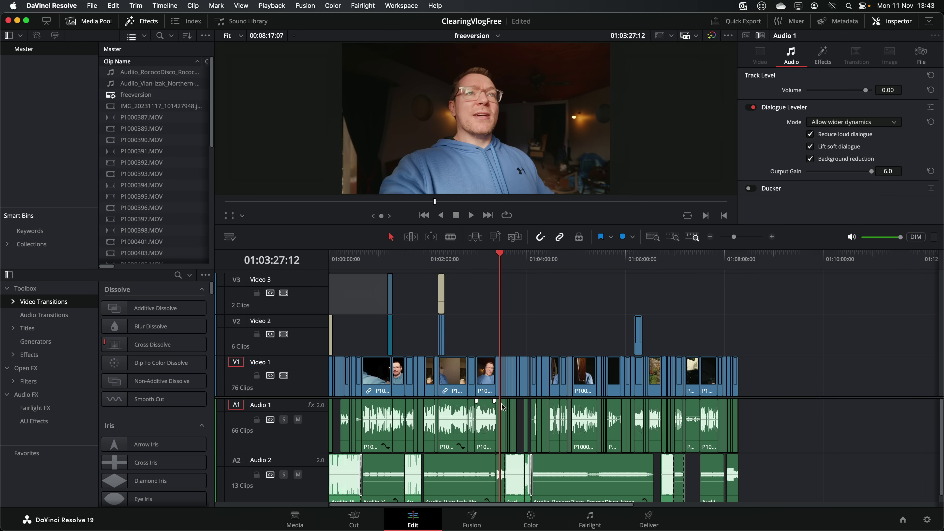
click(528, 517)
drag(355, 213, 509, 213)
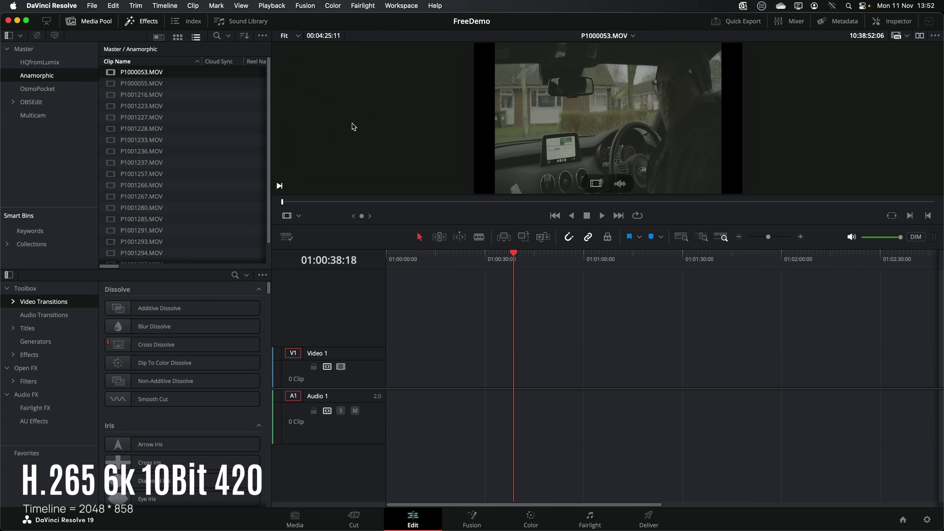
Set a custom pixel aspect ratio for all clips in FreeDemo's Anamorphic bin
scroll(190, 138, down, 2)
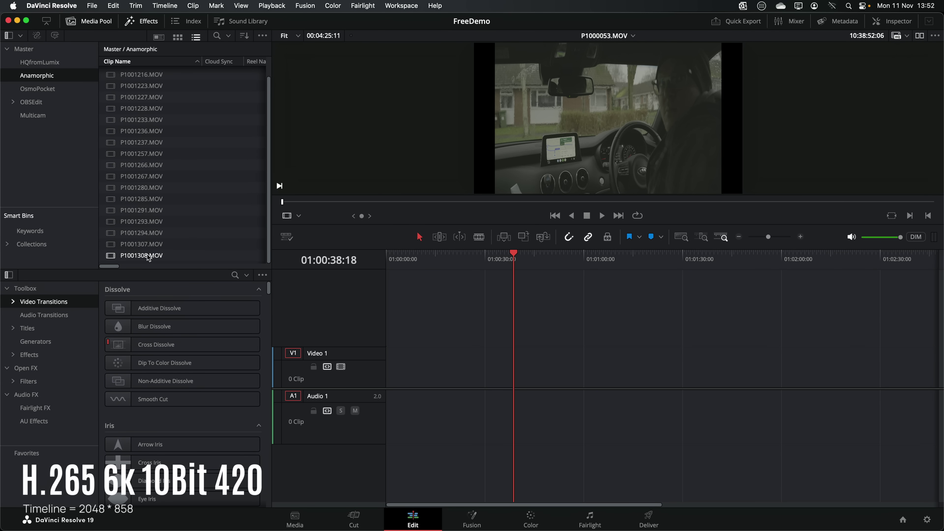
key(super+a)
right_click(151, 159)
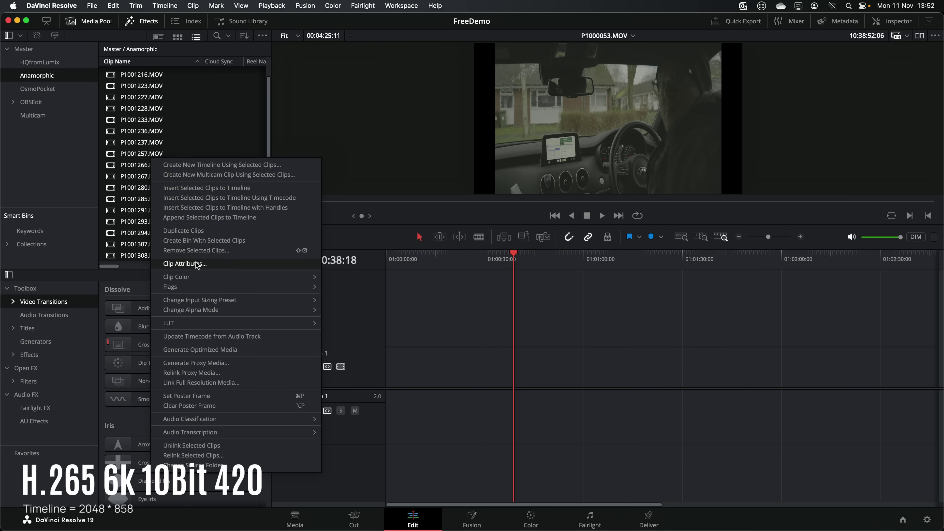
click(184, 263)
click(479, 182)
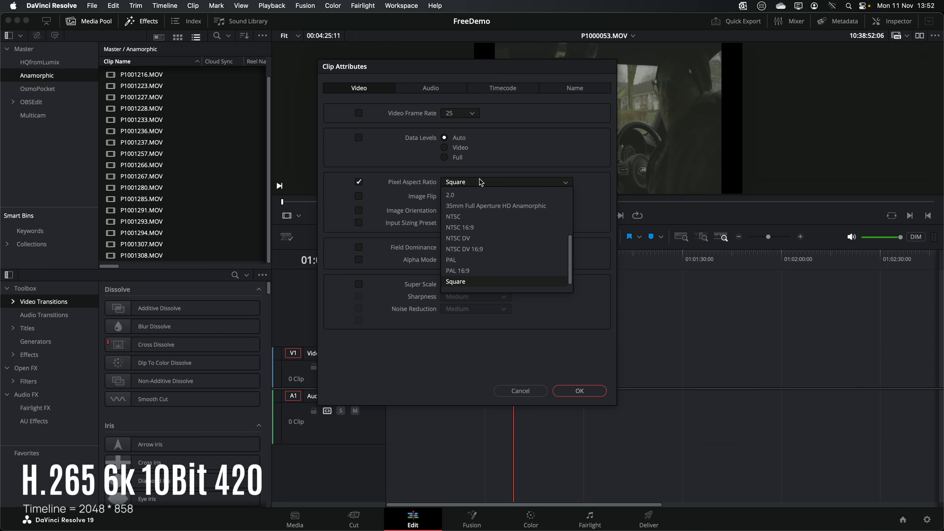
click(465, 194)
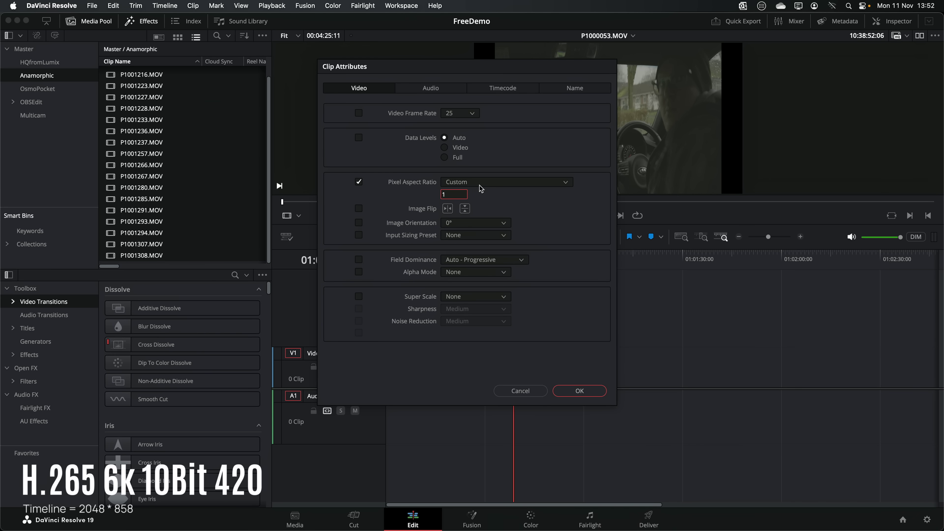
key(Return)
Set the input color space of all selected Anamorphic clips to the Panasonic option
right_click(144, 178)
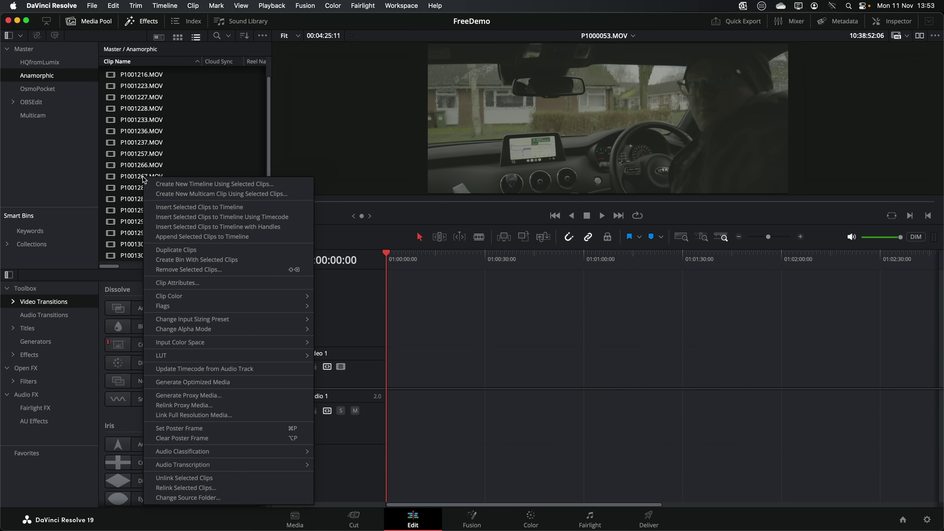
mouse_move(223, 347)
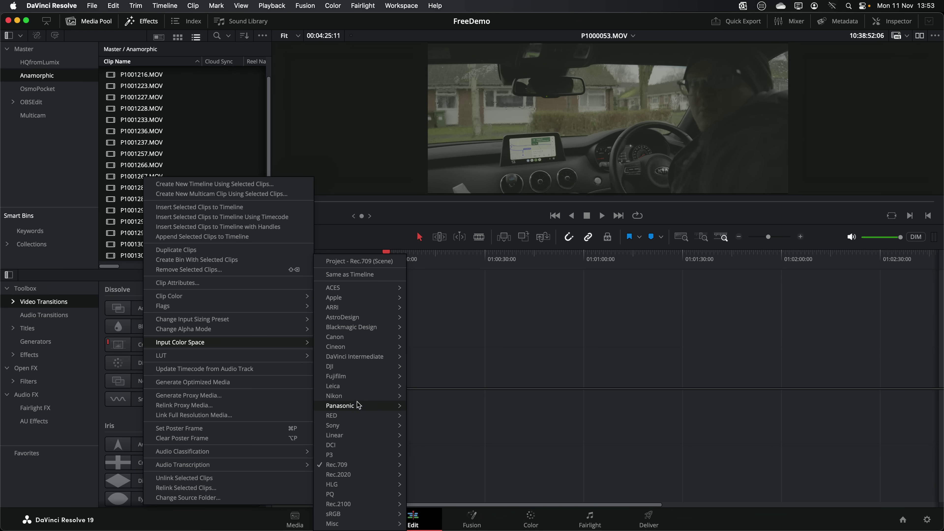
click(427, 407)
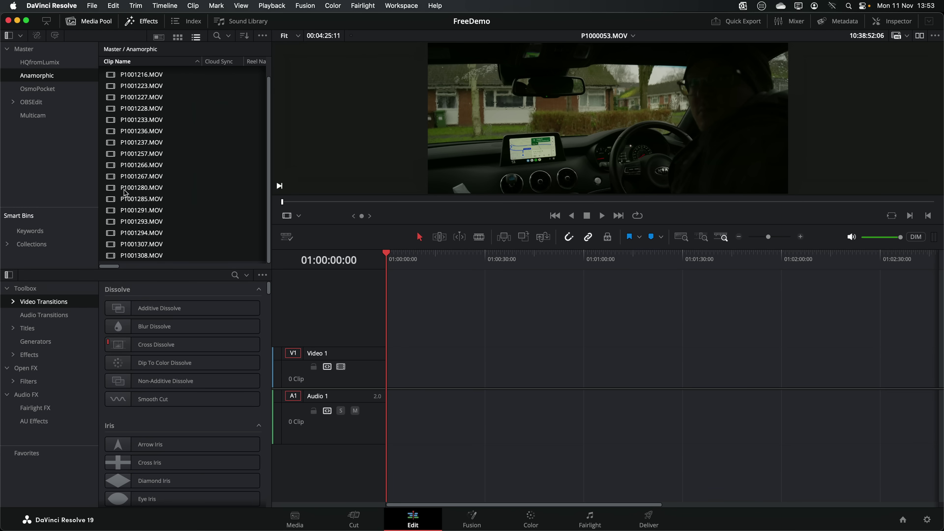
Add all selected Anamorphic clips to the start of the empty Anamorphic timeline and fit the whole sequence in view
drag(138, 168, 403, 380)
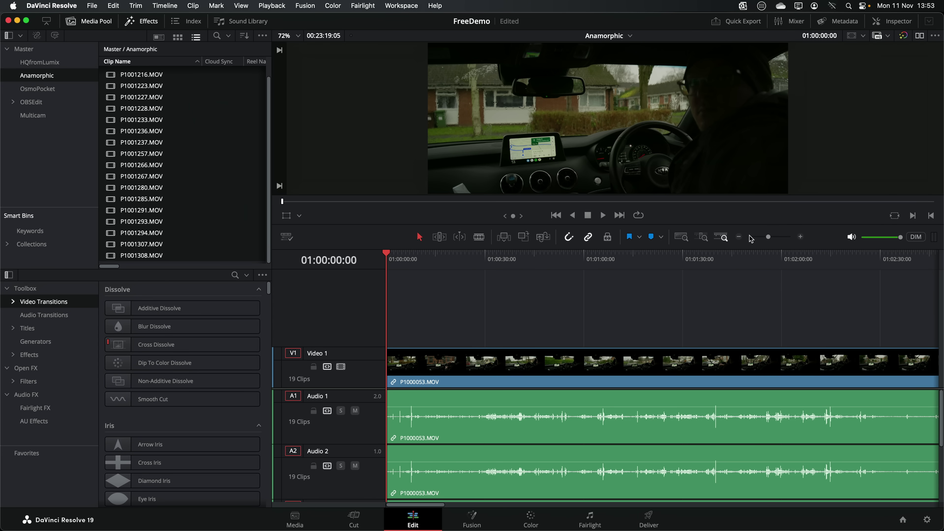
click(739, 236)
click(739, 236)
click(738, 237)
click(738, 236)
drag(426, 260, 366, 262)
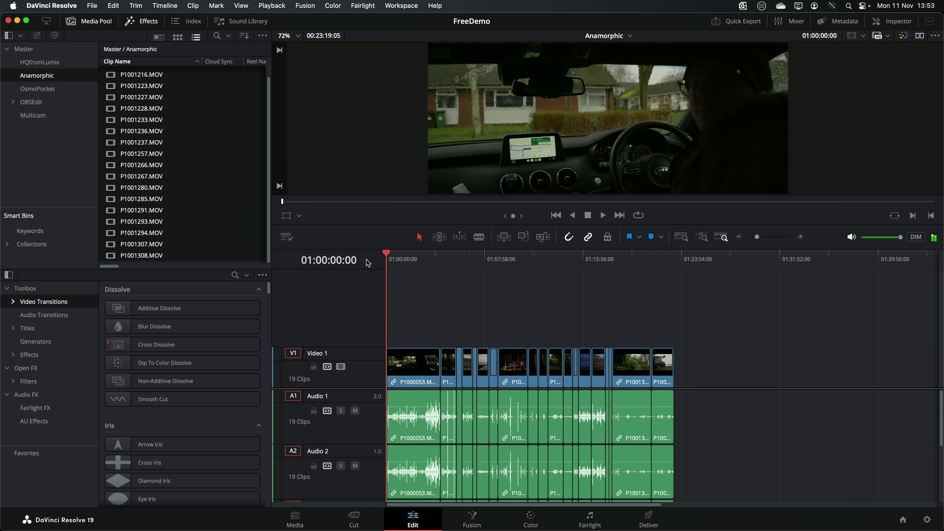
Apply the NodeTree still from PowerGrade 1 to P1000053.MOV, the first clip of the Anamorphic timeline
click(410, 257)
click(431, 357)
click(553, 511)
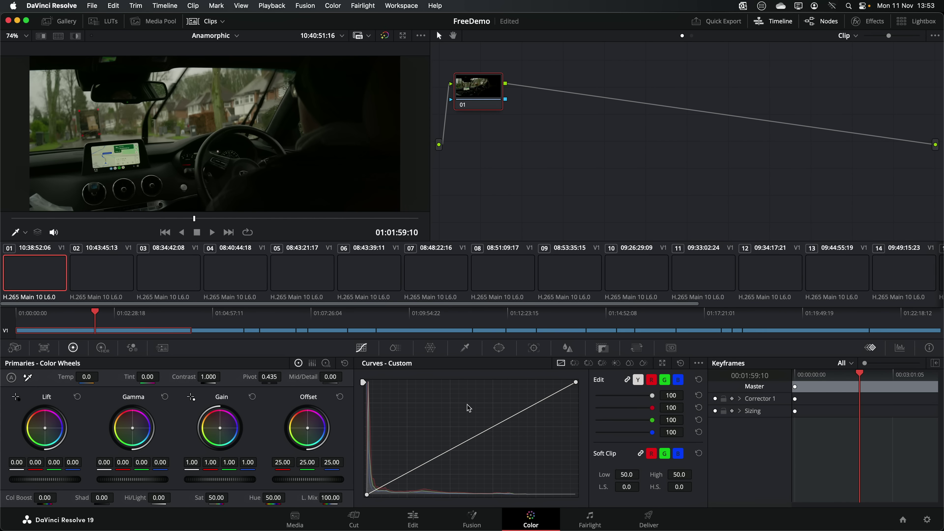
click(62, 23)
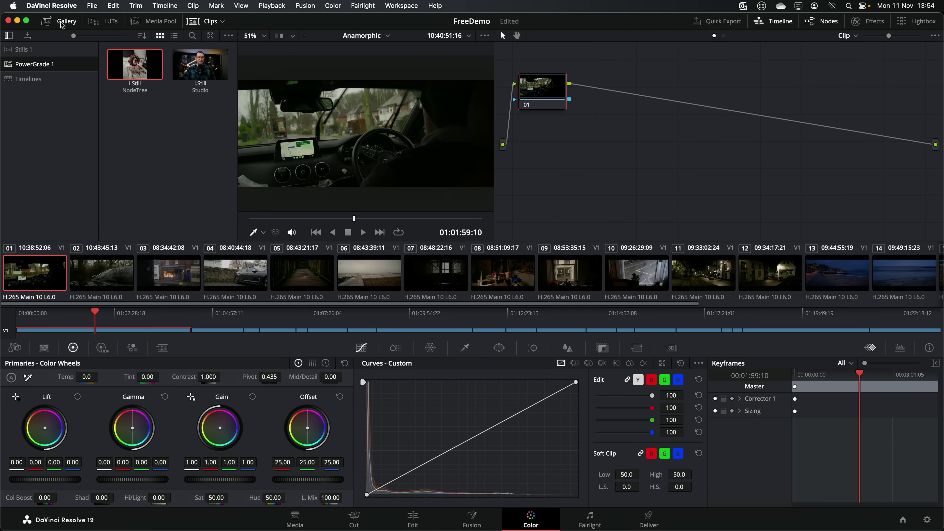
middle_click(134, 69)
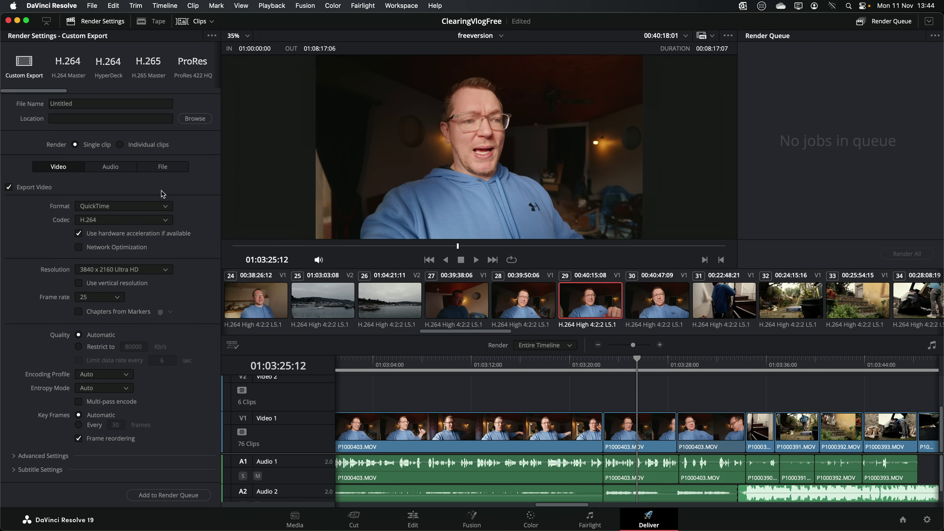
Set the export codec of ClearingVlogFree's freeversion timeline to H.265
click(99, 220)
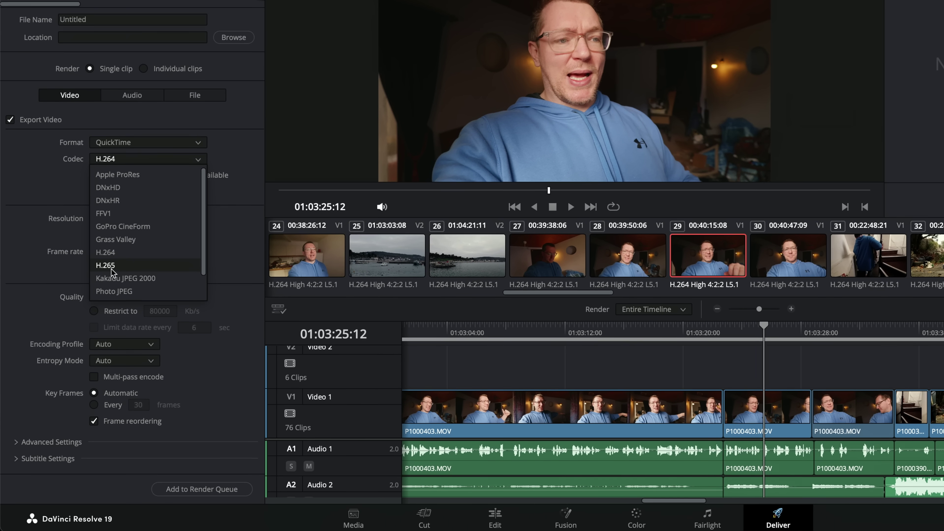
click(95, 314)
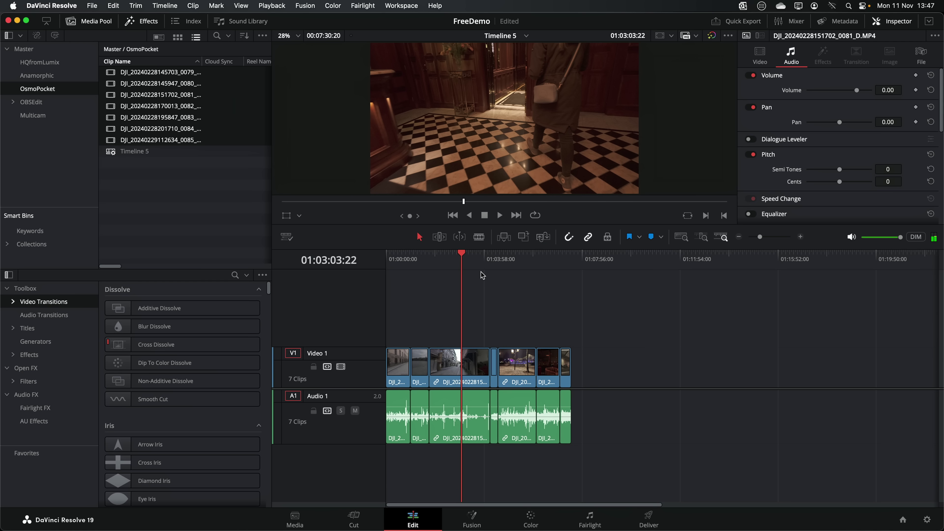
drag(405, 263, 444, 268)
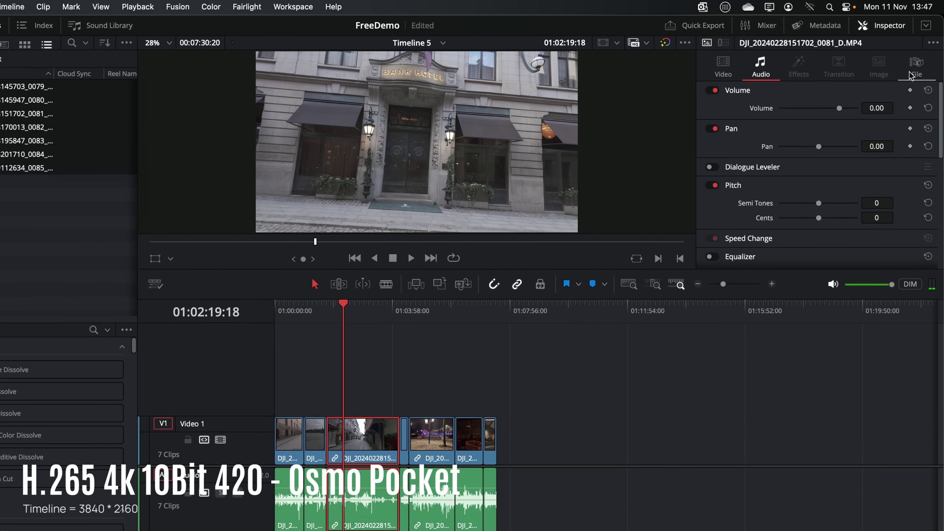
click(921, 56)
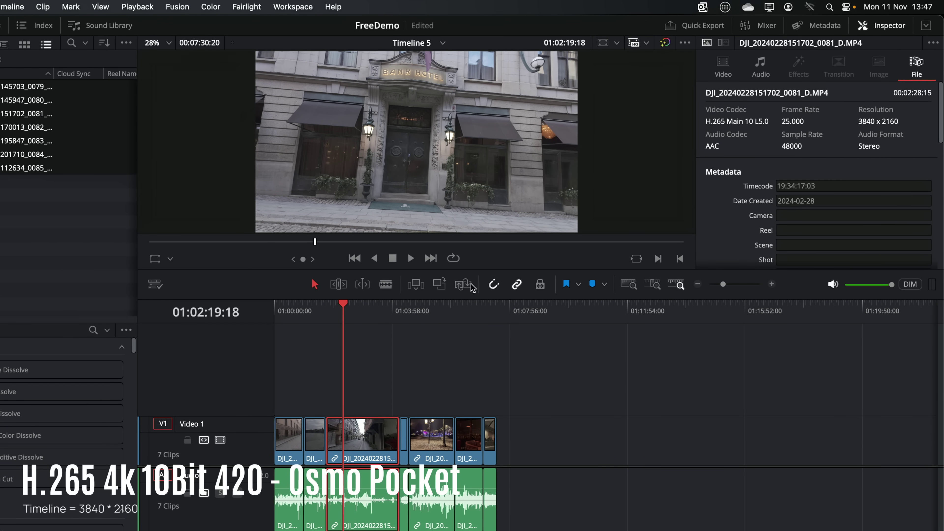
click(301, 316)
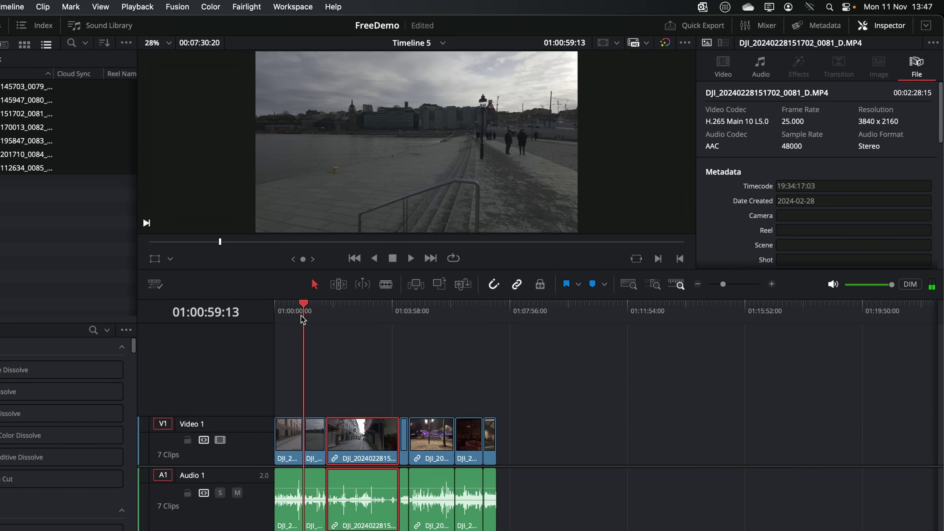
mouse_move(302, 316)
mouse_down()
mouse_move(482, 327)
mouse_move(312, 314)
mouse_up()
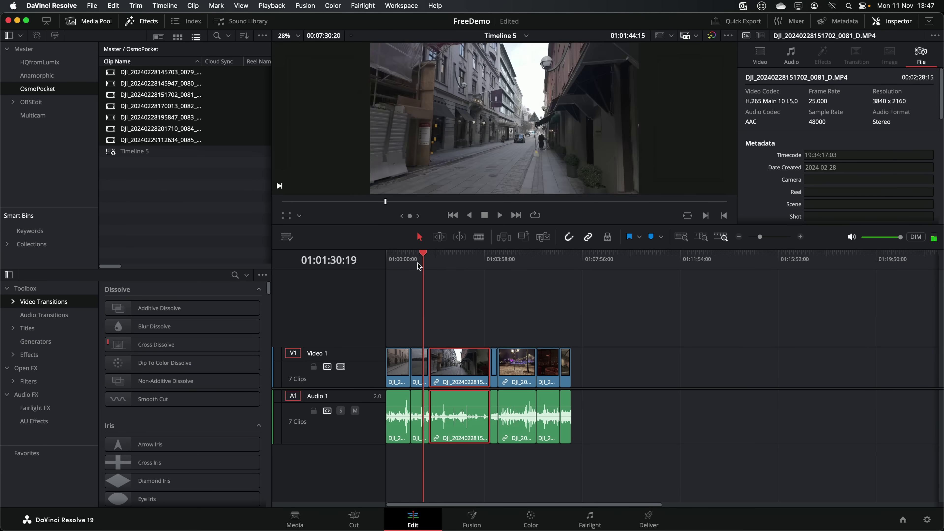
drag(419, 266, 394, 267)
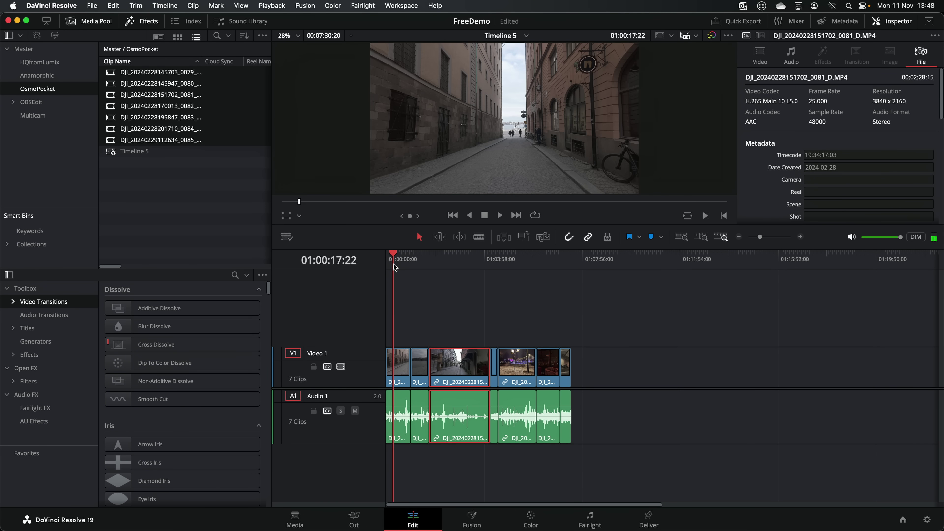
Balance the first Osmo Pocket clip in its Bal/Exp node with offset 32.45, lift -0.05 and an adjusted gain
key(shift+6)
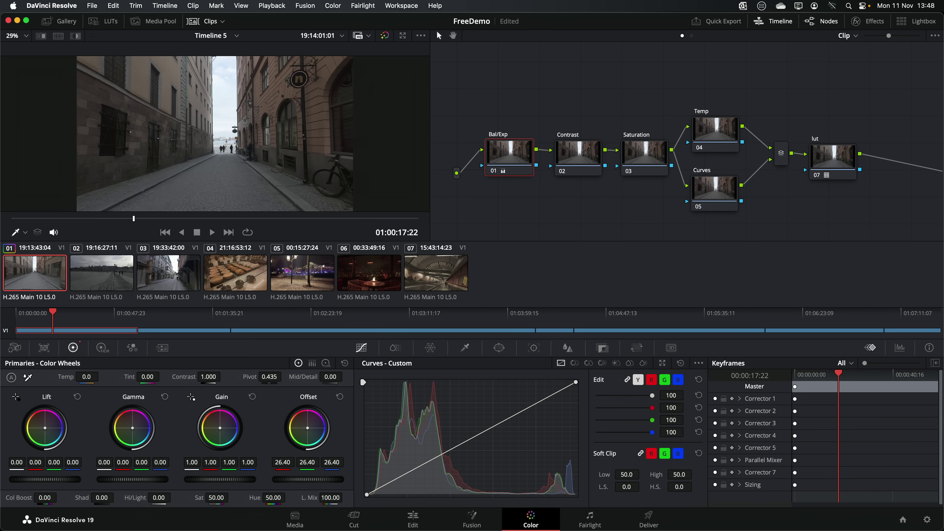
drag(308, 479, 322, 479)
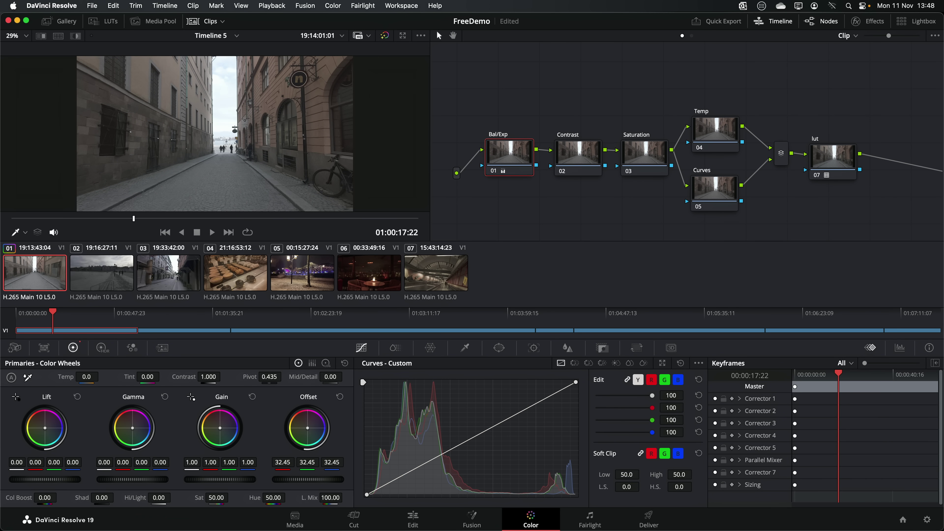
drag(48, 480, 45, 480)
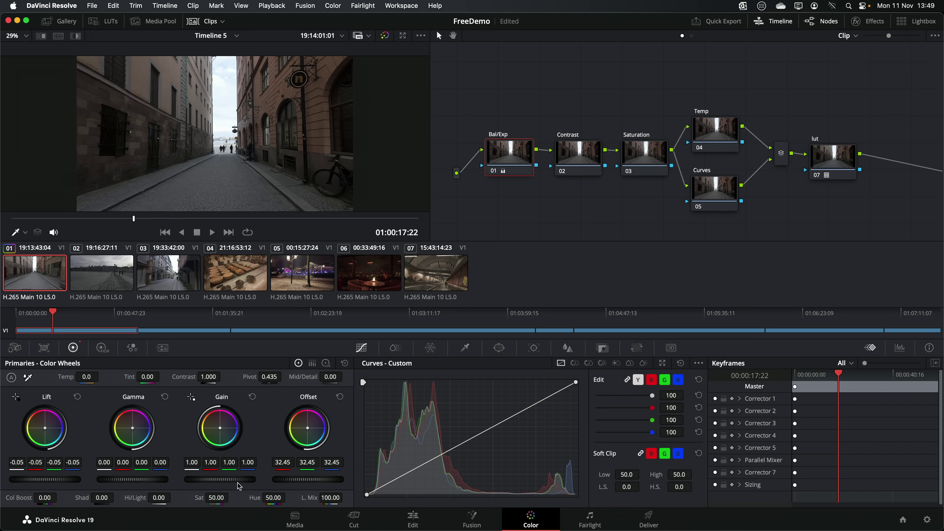
drag(221, 479, 187, 483)
Raise the contrast to about 1.2 in the first clip's Contrast node and warm the image in its Temp node
click(584, 153)
drag(203, 377, 216, 376)
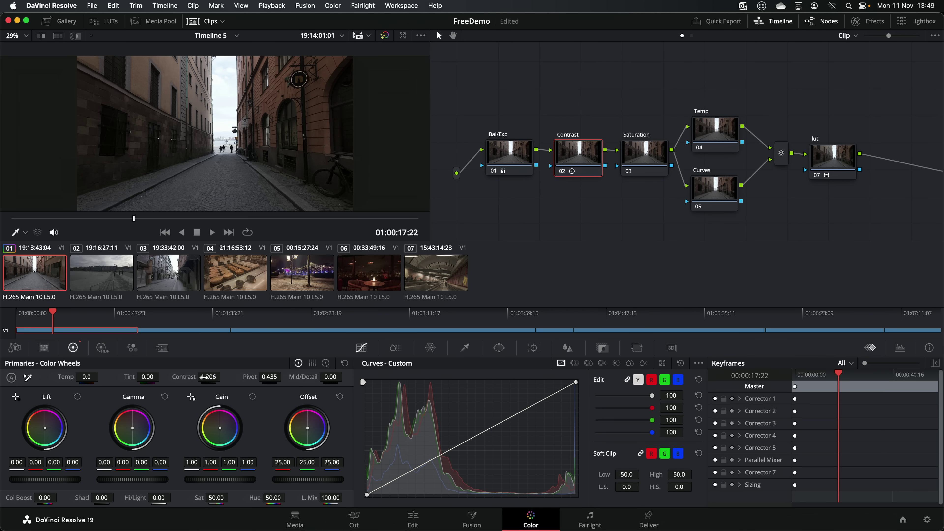
drag(698, 142, 700, 134)
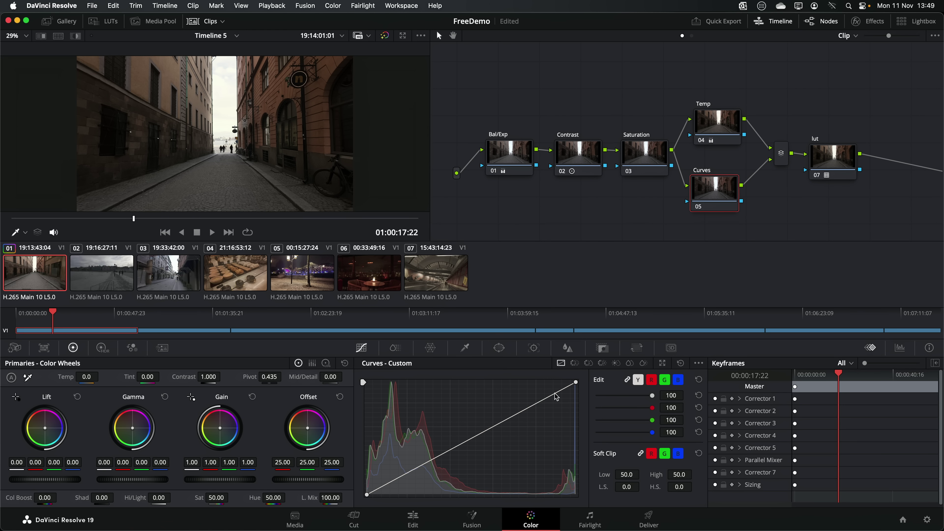
Compare the first clip with its whole grade bypassed and enabled
drag(717, 189, 724, 193)
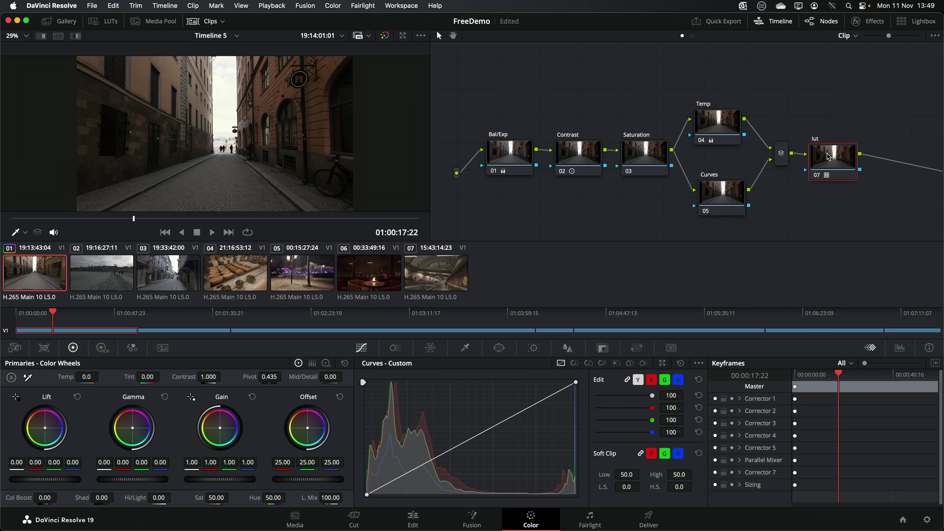
key(shift+d)
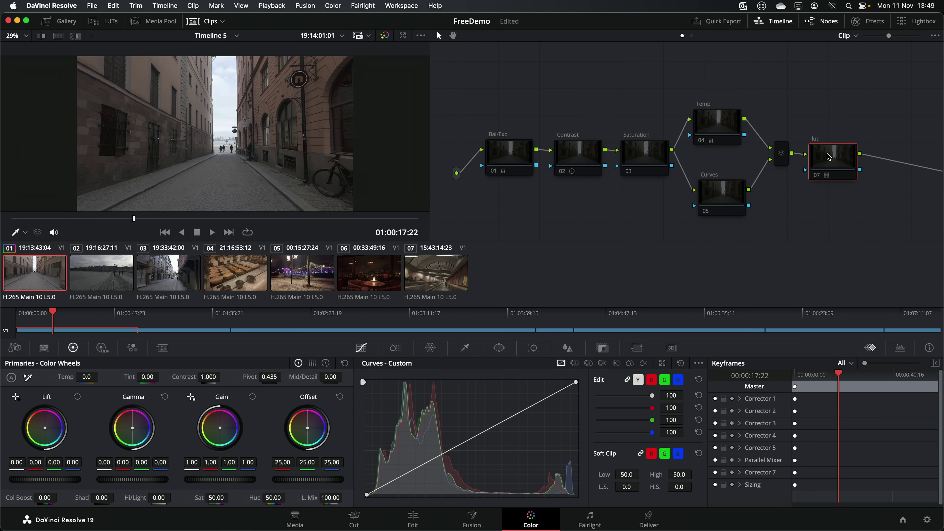
key(shift+d)
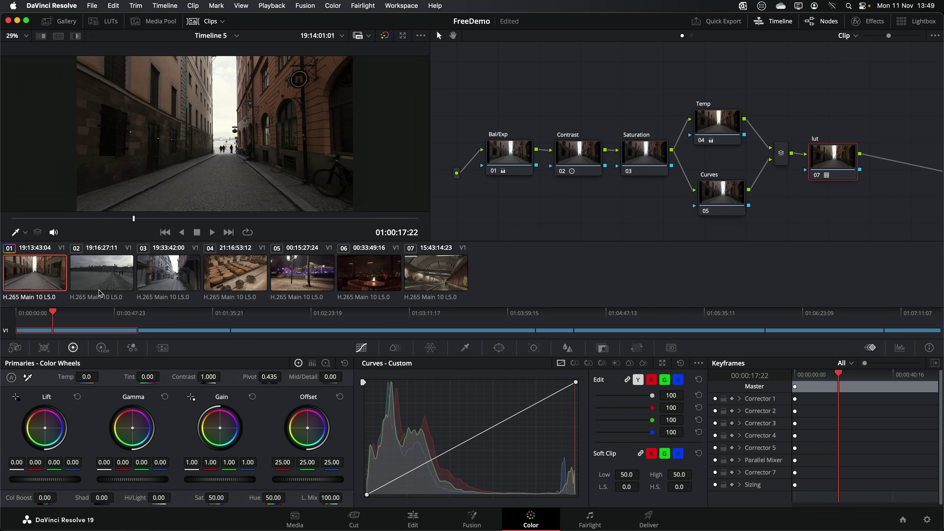
Copy the first clip's grade to clips 02 through 07 of Timeline 5
click(101, 273)
shift+click(431, 273)
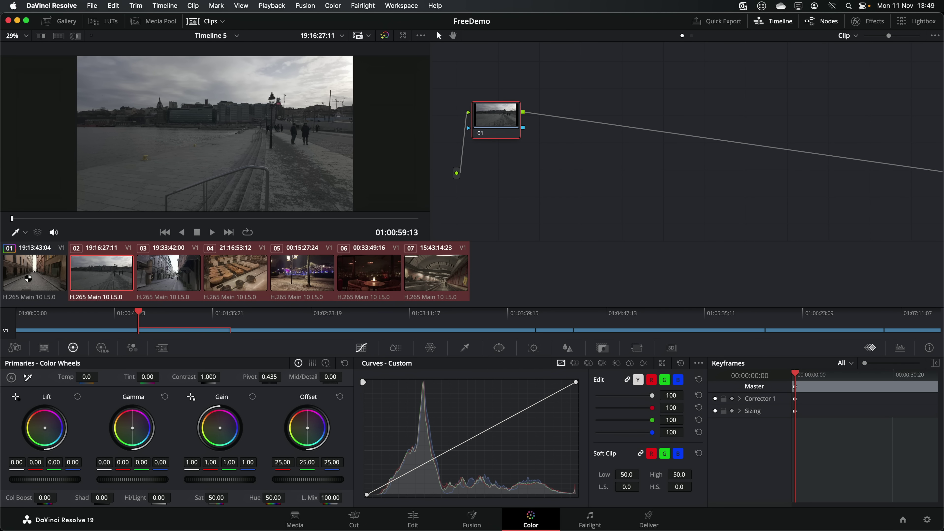
middle_click(27, 278)
click(556, 296)
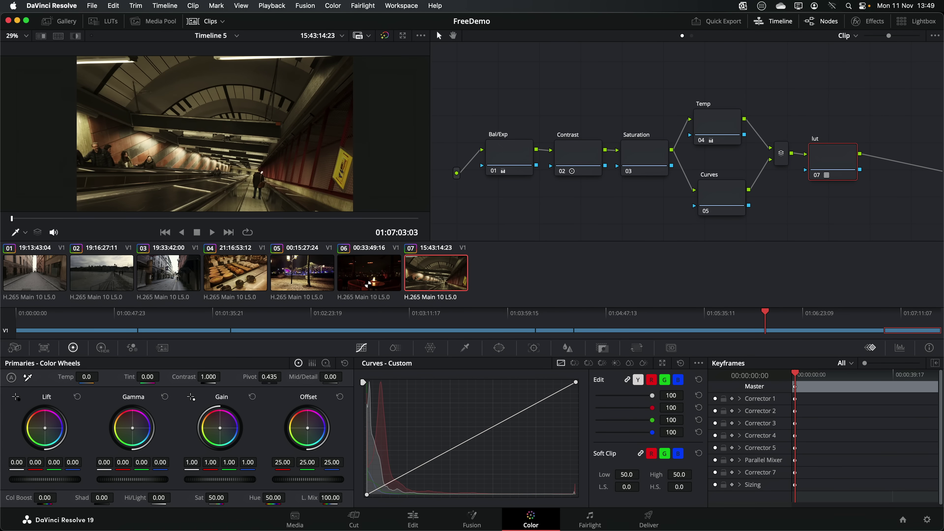
Scrub through the graded Timeline 5 and add its QuickTime H.265 export named osmo, at 3840 x 2160, to the render queue
click(413, 518)
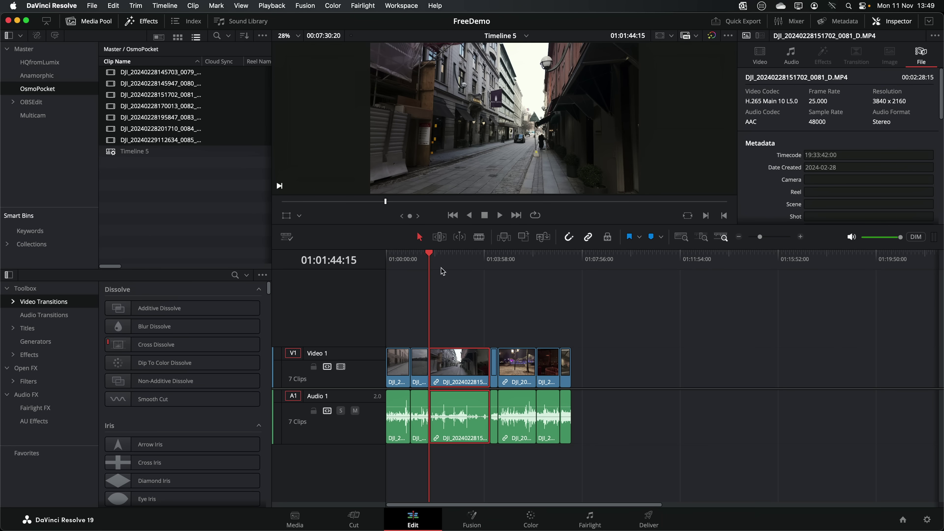
drag(440, 268, 545, 264)
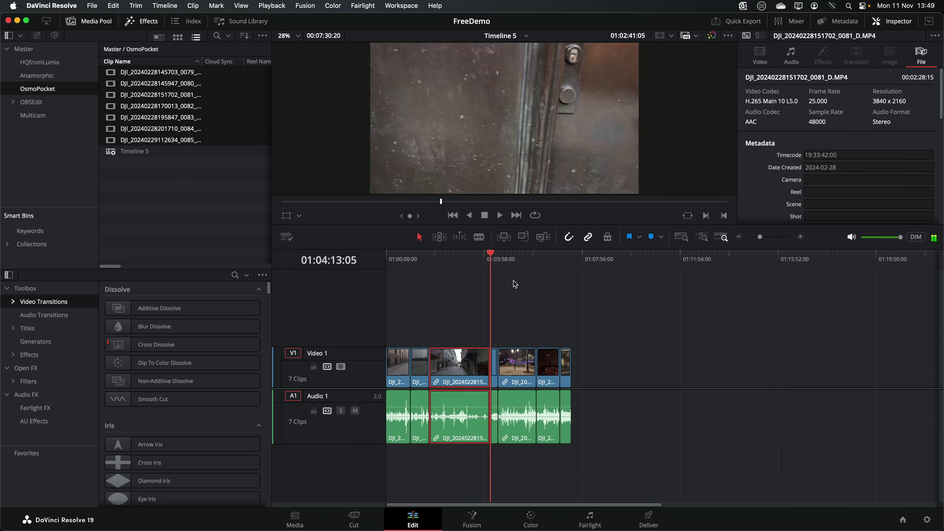
key(shift+8)
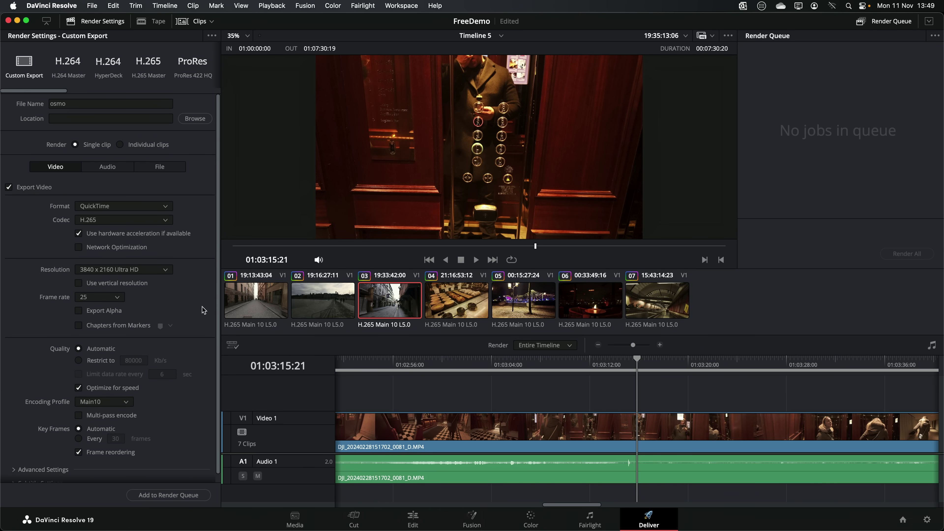
click(183, 492)
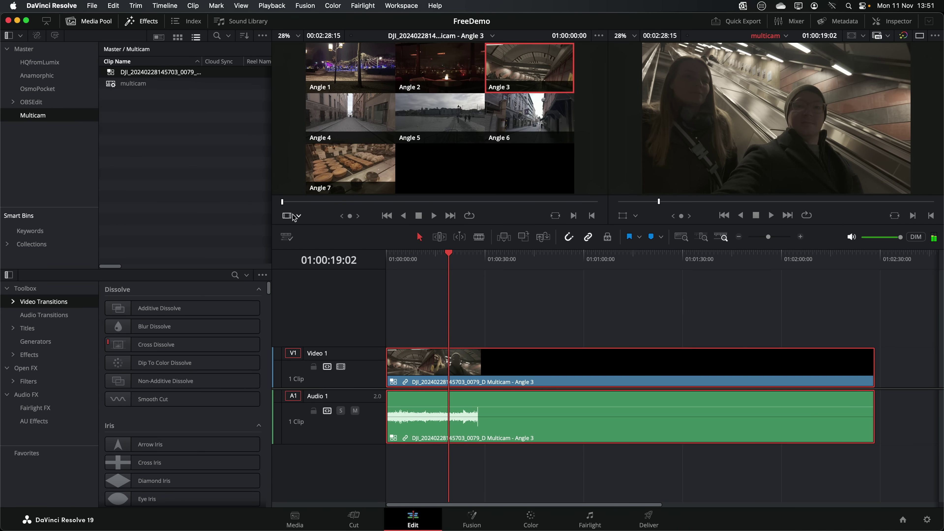
Set the source viewer to Multicam mode and move the playhead back near the start of the multicam timeline
click(294, 216)
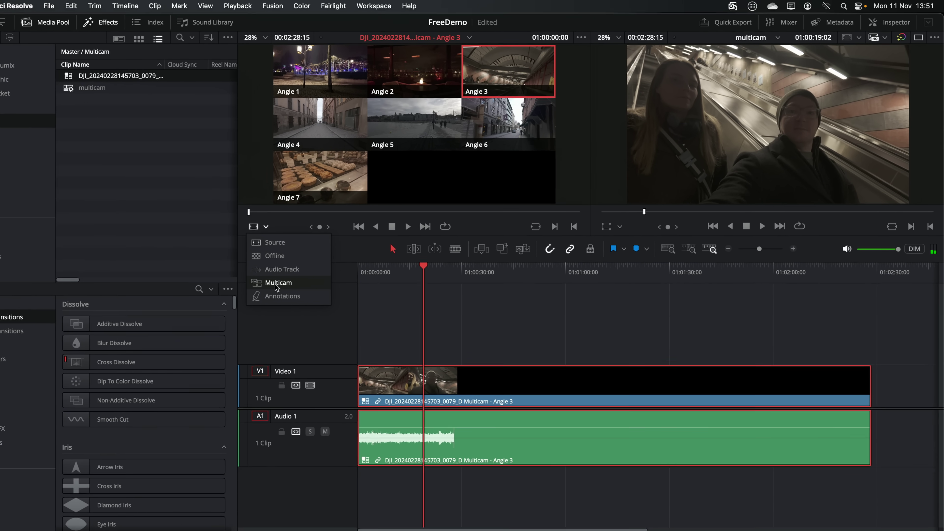
click(309, 270)
drag(430, 257, 404, 257)
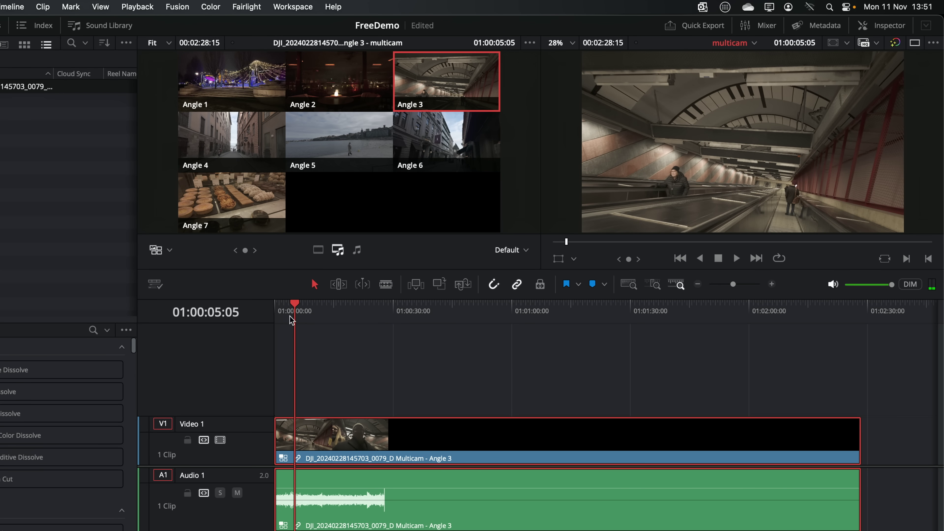
Play the multicam timeline and cut live to Angle 4, Angle 5, Angle 6, Angle 2 and Angle 1 in turn
key(space)
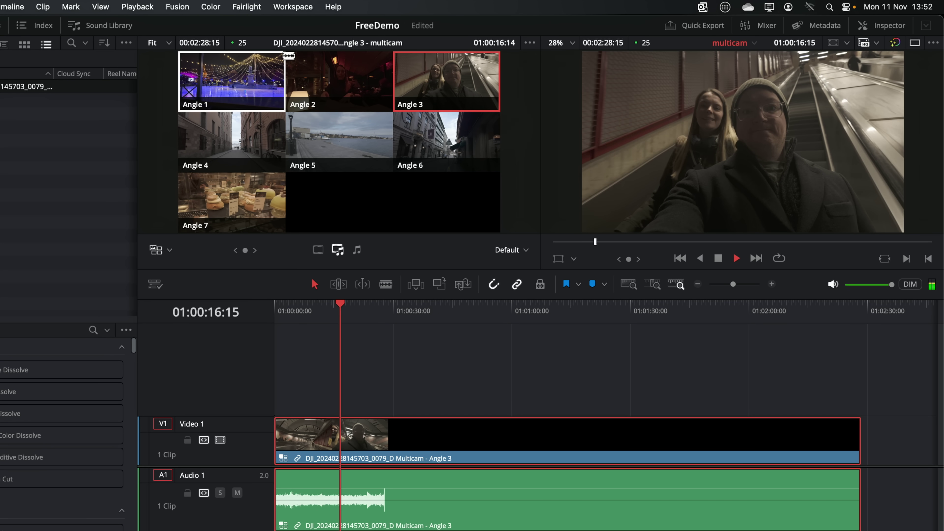
key(space)
click(245, 140)
key(space)
click(370, 311)
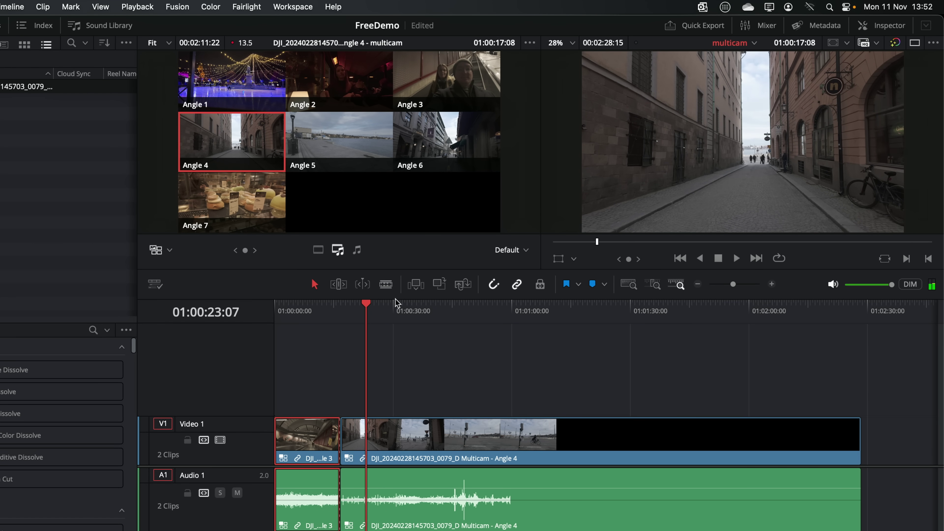
click(364, 140)
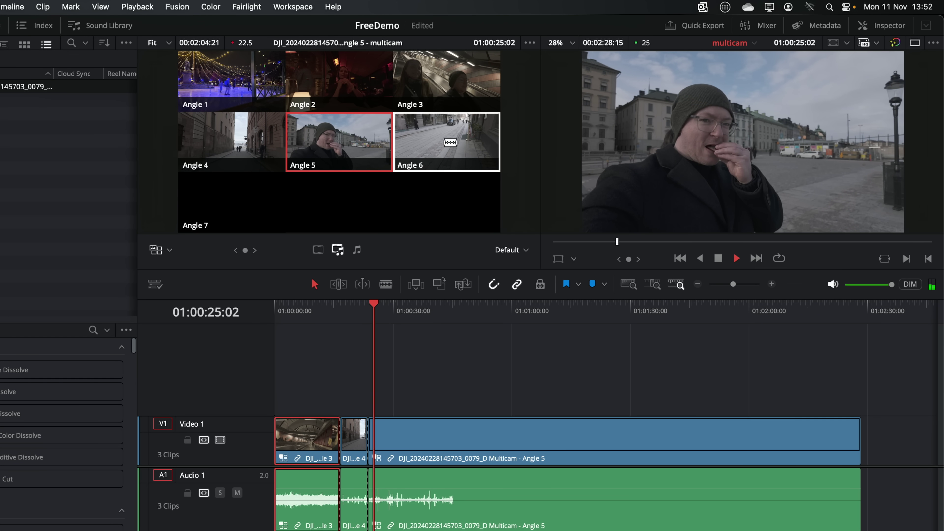
click(457, 149)
click(358, 76)
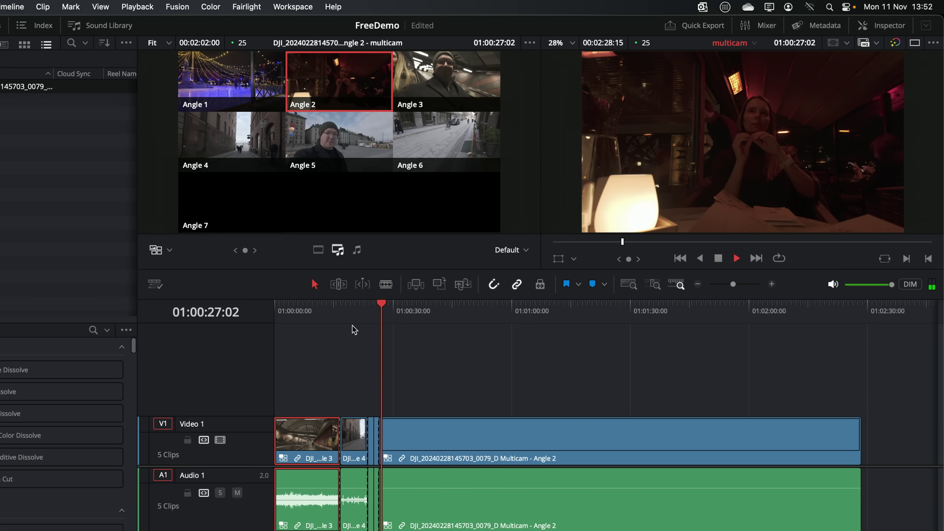
click(231, 76)
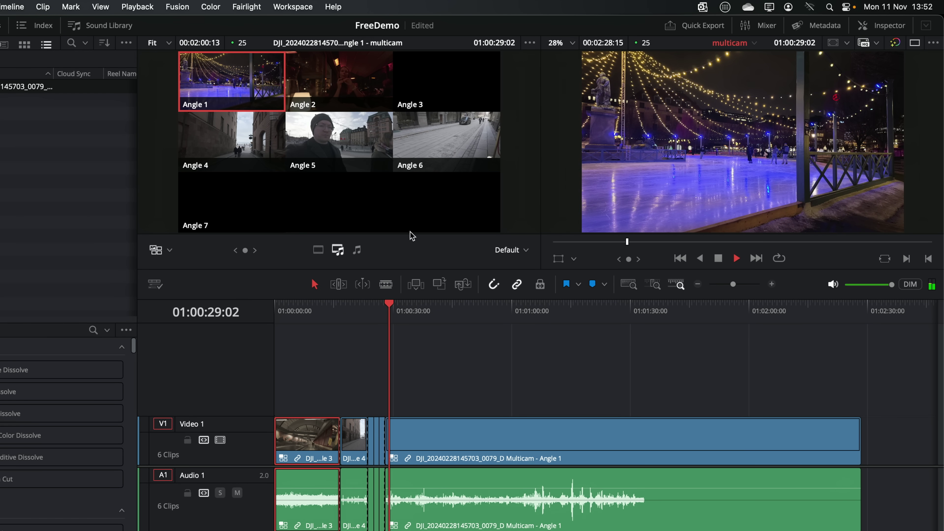
click(141, 6)
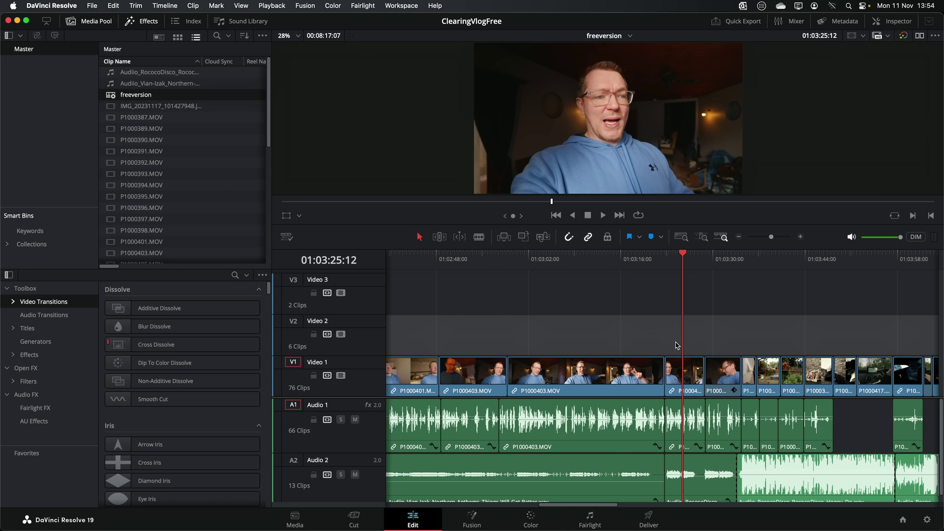
scroll(677, 346, right, 5)
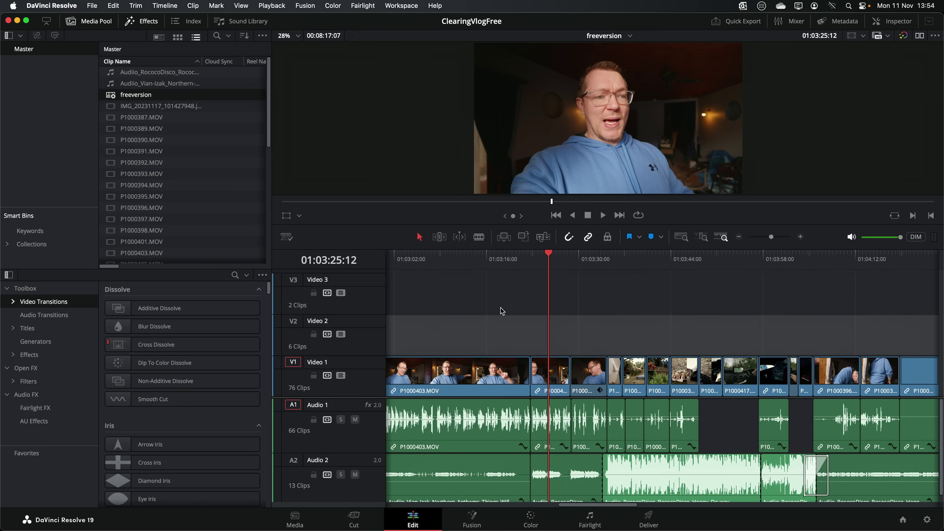
scroll(686, 312, right, 6)
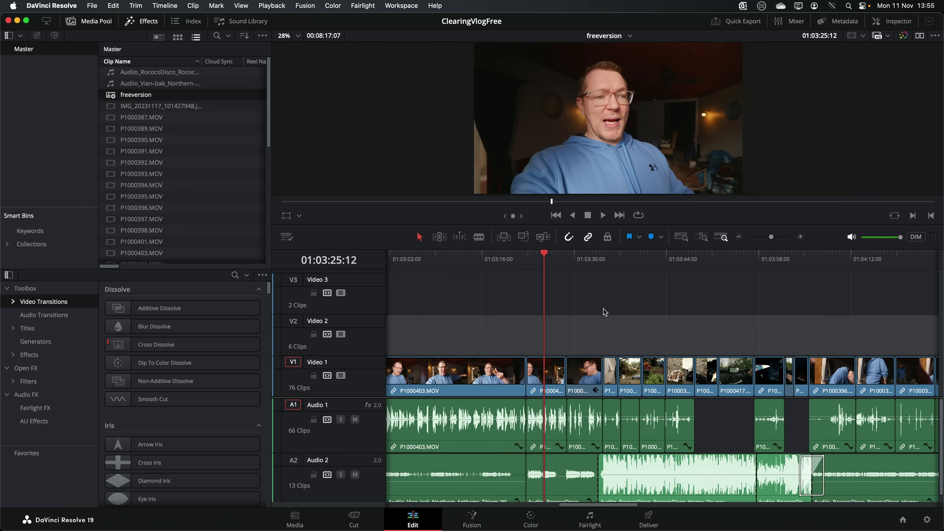
scroll(605, 312, left, 8)
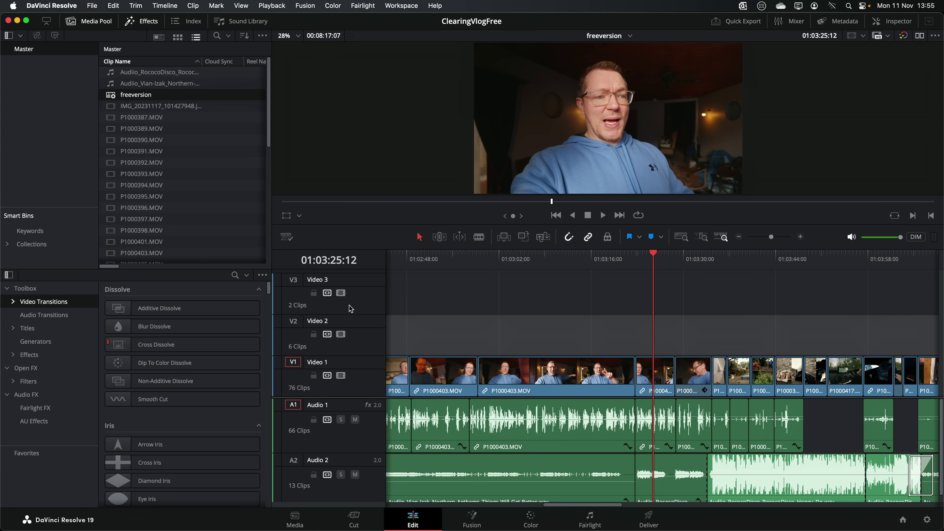
Add a Push transition at the Video 1 cut between the two P1000403.MOV clips near 01:02:58:21 in the freeversion timeline
click(477, 260)
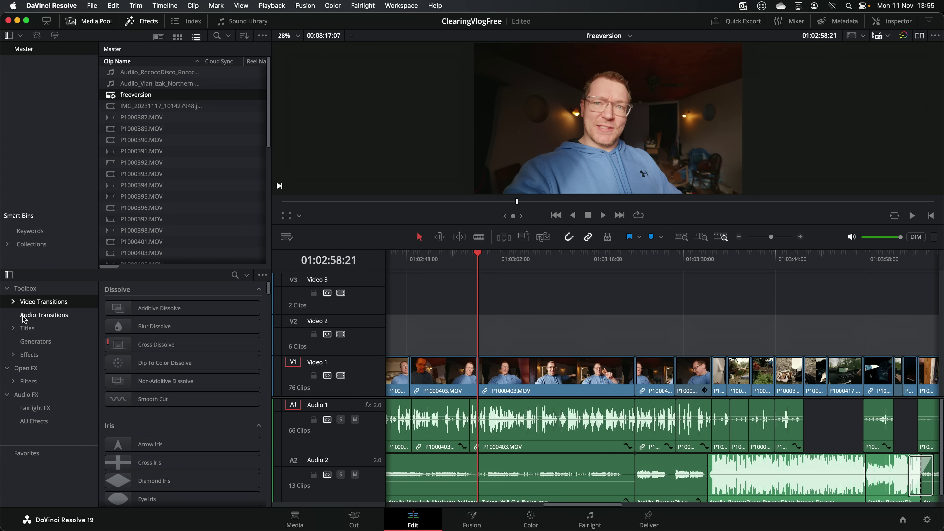
scroll(157, 357, down, 10)
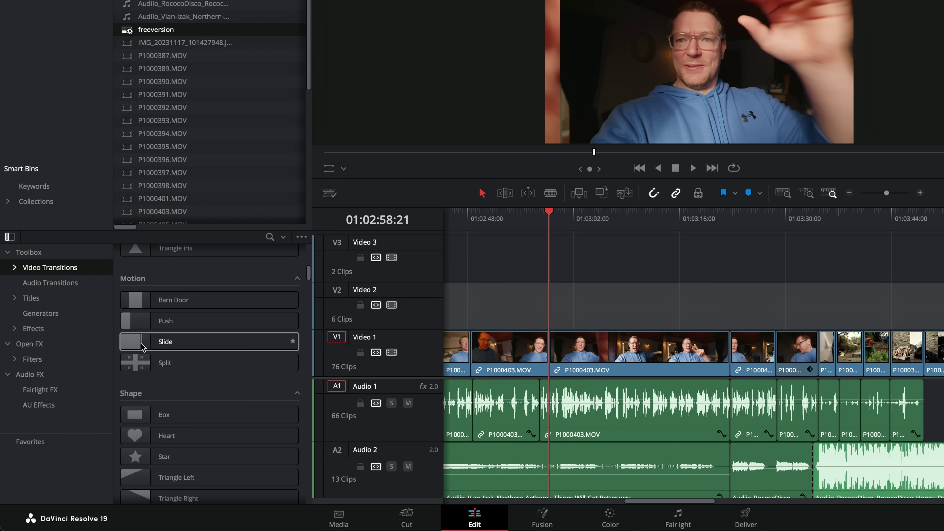
drag(147, 321, 545, 353)
Play across the Push transition on Video 1 to check its playback, with the timeline magnified around it
click(544, 225)
key(space)
click(919, 193)
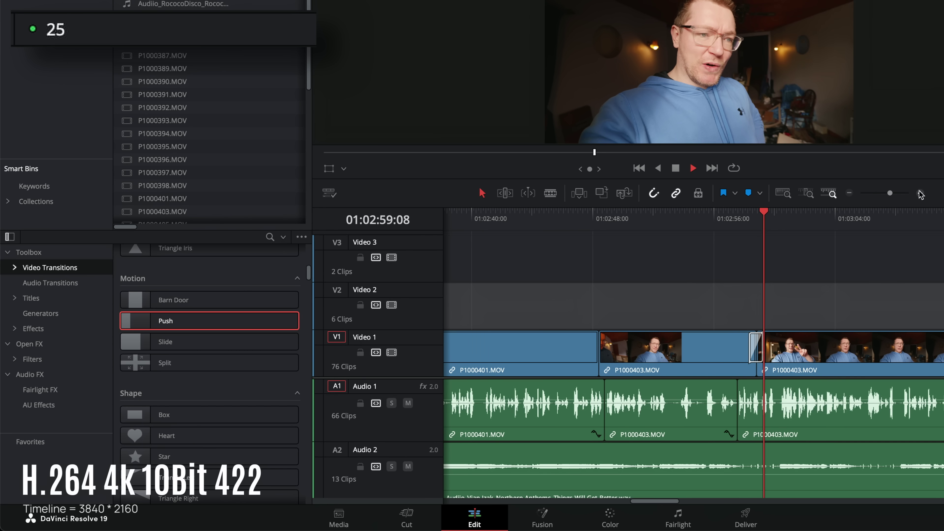
Replace the Push transition at the Video 1 cut near 01:02:58:21 with a Spiral Wipe and play across it
click(920, 193)
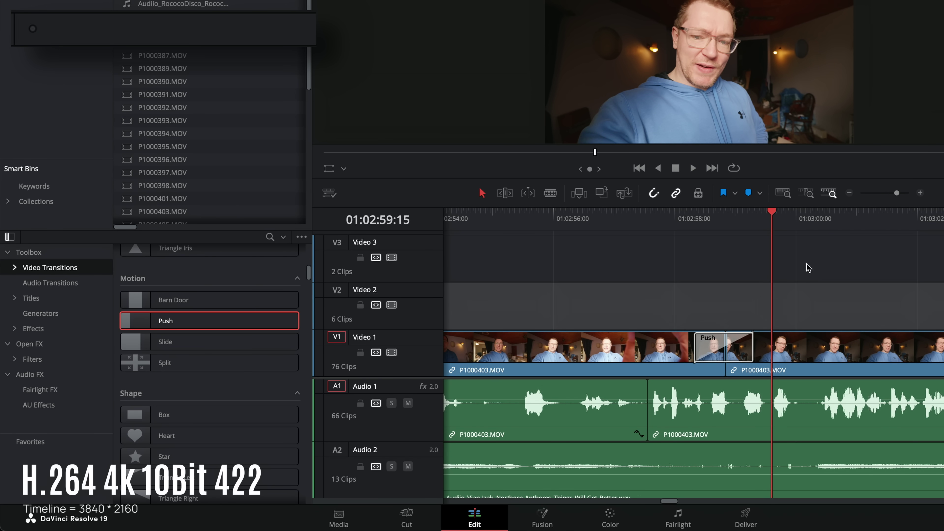
key(ctrl+z)
scroll(154, 344, down, 4)
scroll(174, 387, down, 3)
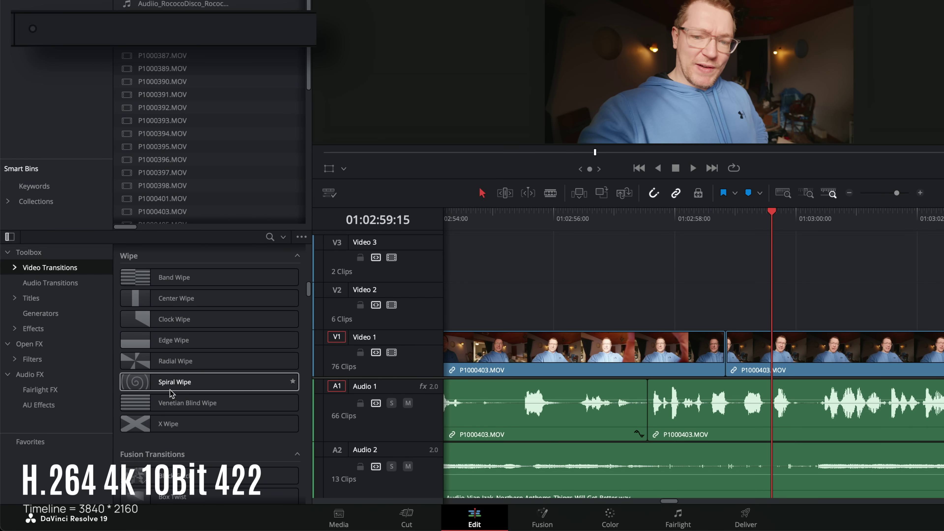
drag(172, 383, 725, 337)
click(694, 220)
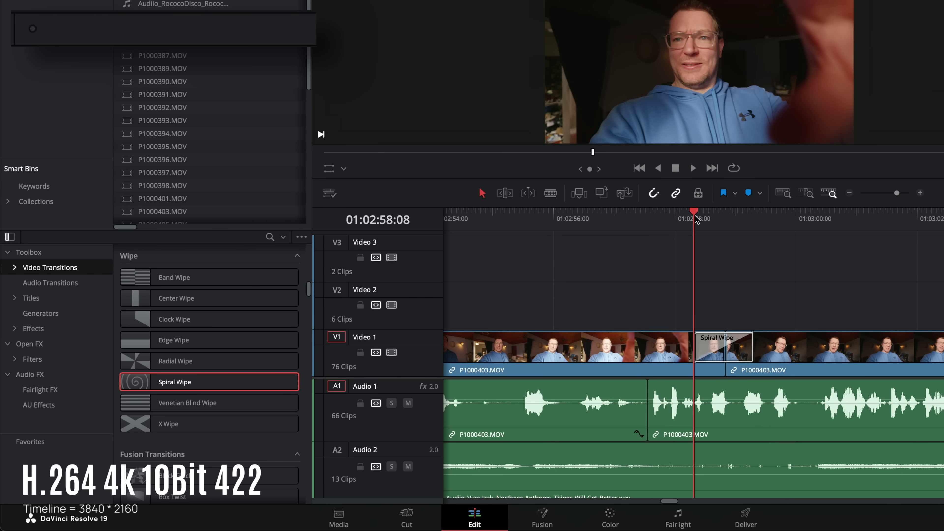
key(space)
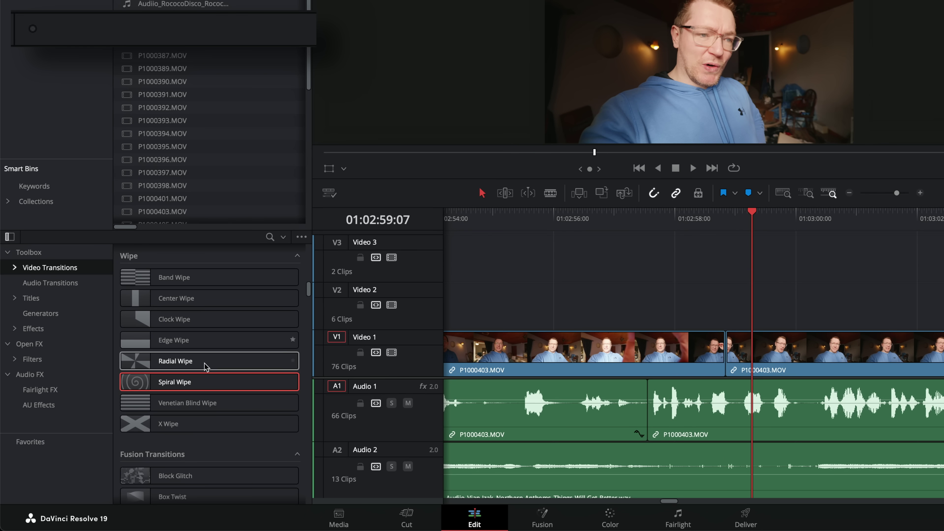
Try a Block Glitch transition at the same Video 1 cut, playing across it before removing it
scroll(208, 367, down, 5)
drag(131, 329, 718, 352)
key(space)
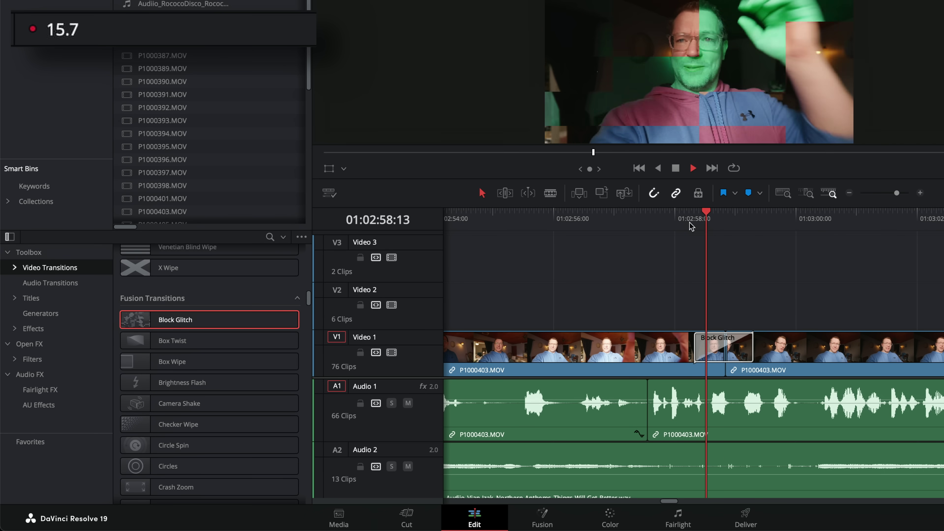
key(space)
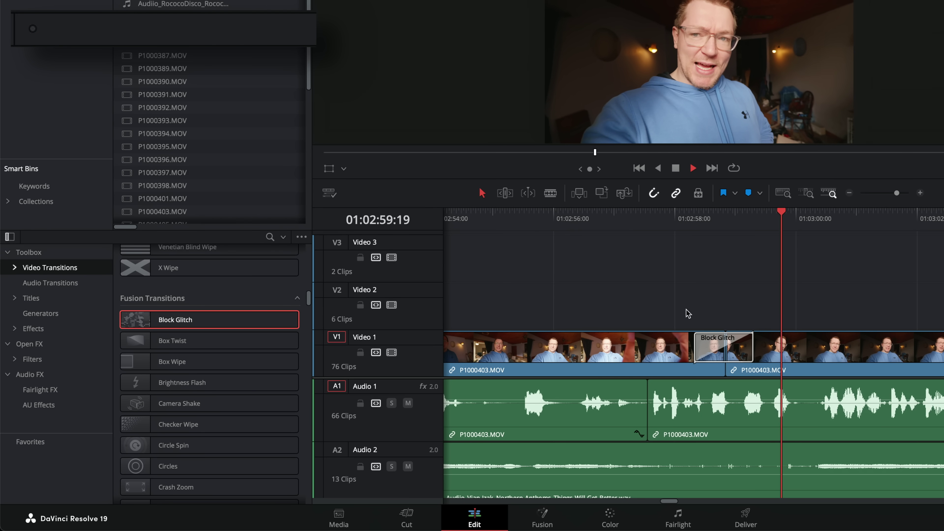
click(670, 219)
key(space)
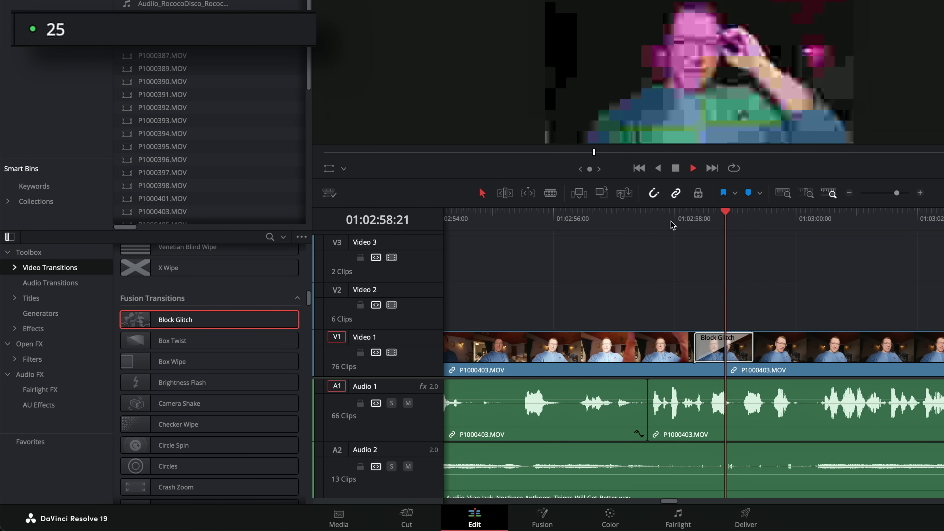
key(BackSpace)
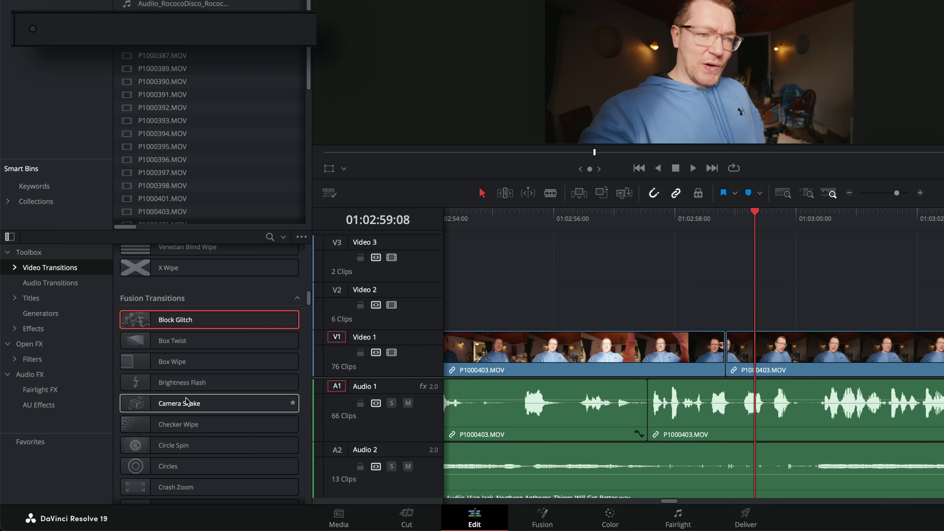
Try a Brightness Flash transition between the two P1000403.MOV clips, playing across it before removing it
drag(521, 378, 721, 354)
click(688, 215)
key(space)
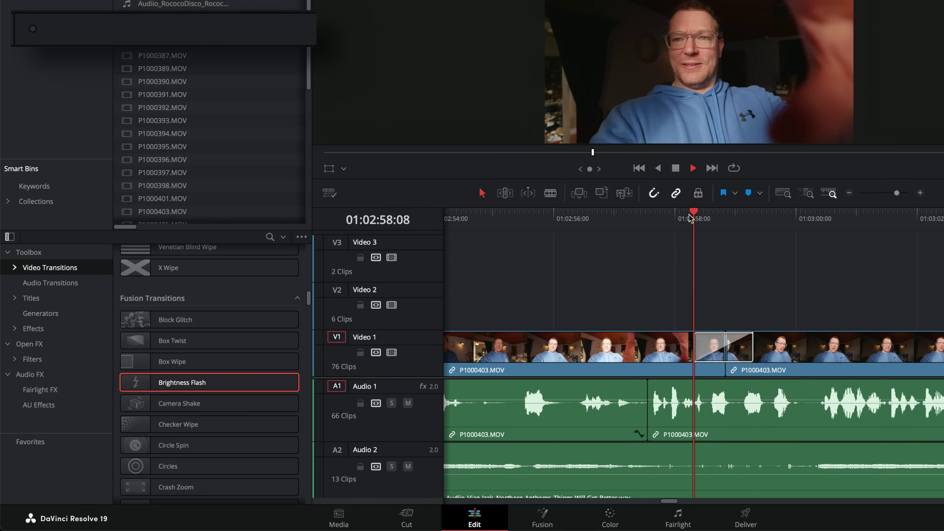
key(space)
key(BackSpace)
Add a Disarrange transition at the Video 1 cut near 01:02:58:21 and play across it
scroll(196, 398, down, 4)
scroll(196, 402, down, 2)
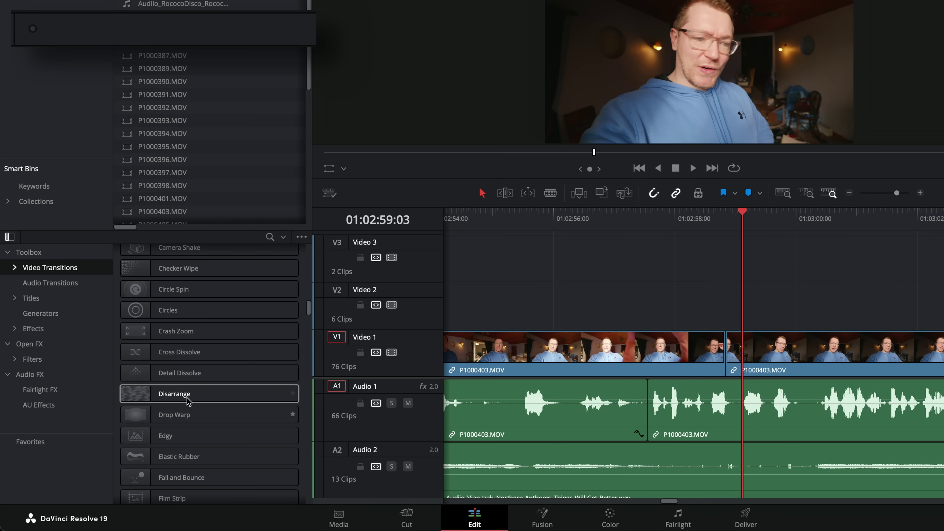
mouse_move(689, 361)
mouse_down()
mouse_move(727, 352)
mouse_move(696, 348)
mouse_up()
click(635, 219)
key(space)
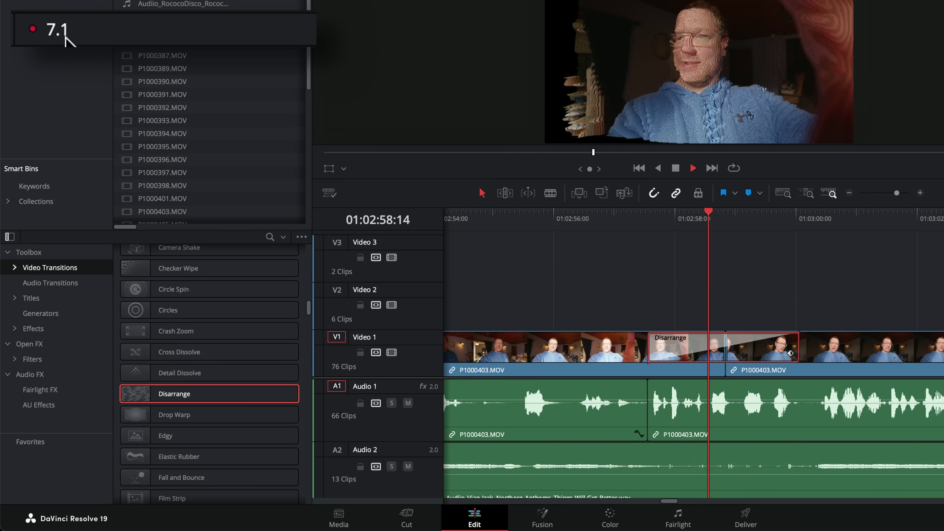
key(space)
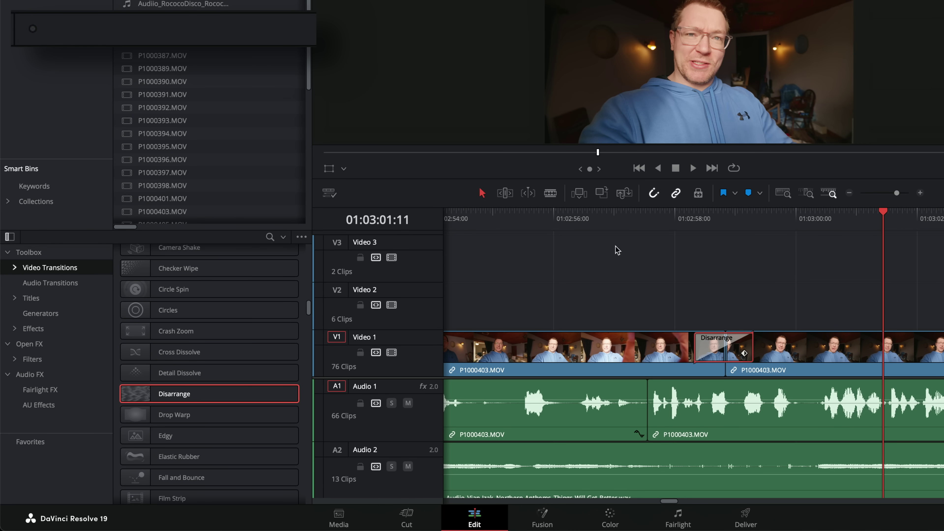
Lengthen the Disarrange transition on Video 1 so it starts at about 01:02:57:14
click(297, 0)
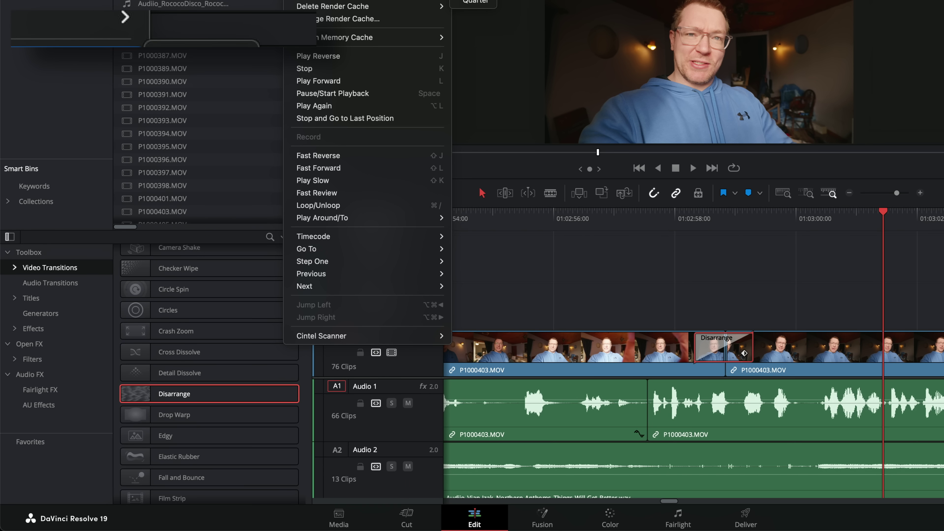
click(669, 268)
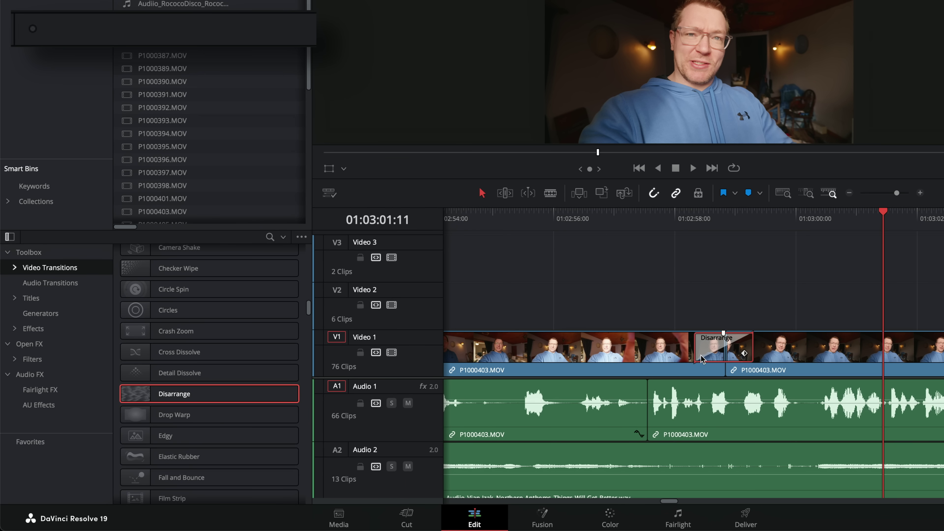
drag(694, 351, 649, 351)
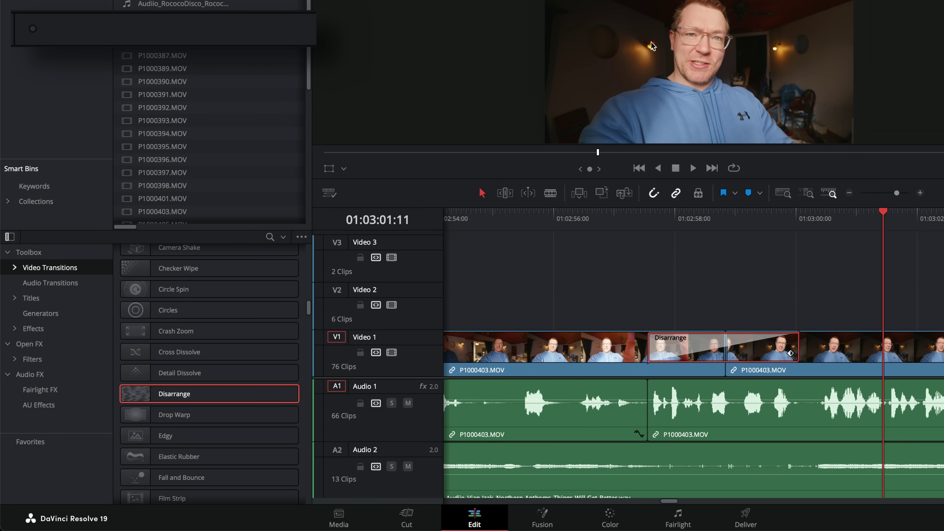
Play the lengthened Disarrange transition twice from its start at 01:02:57:14 to check its playback
click(638, 240)
key(space)
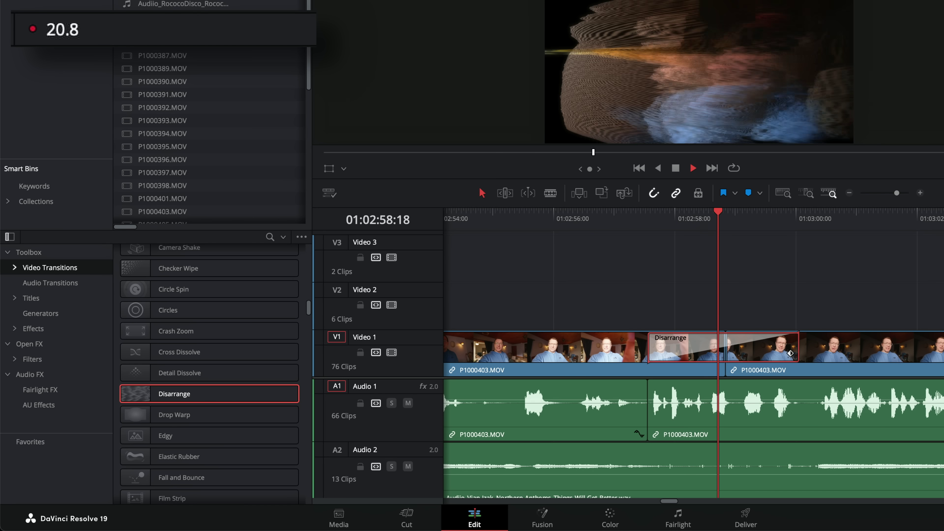
click(648, 220)
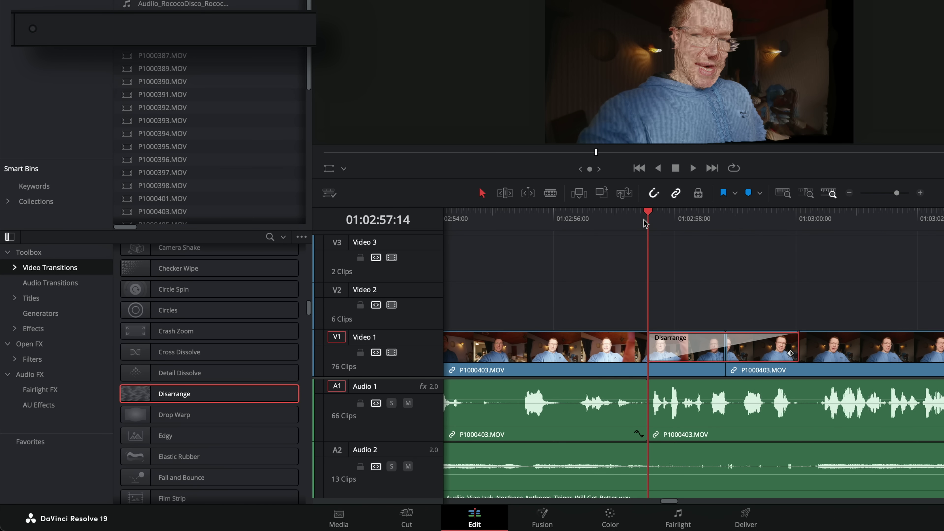
key(space)
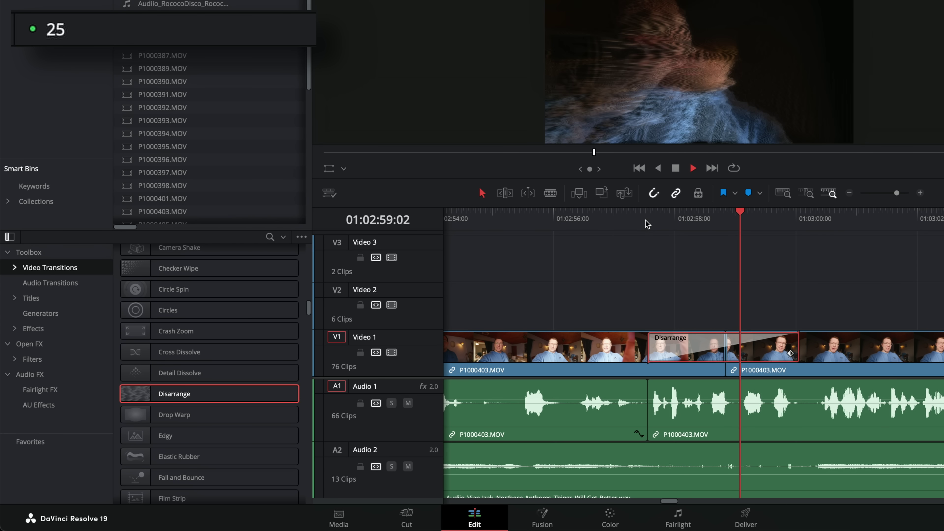
key(space)
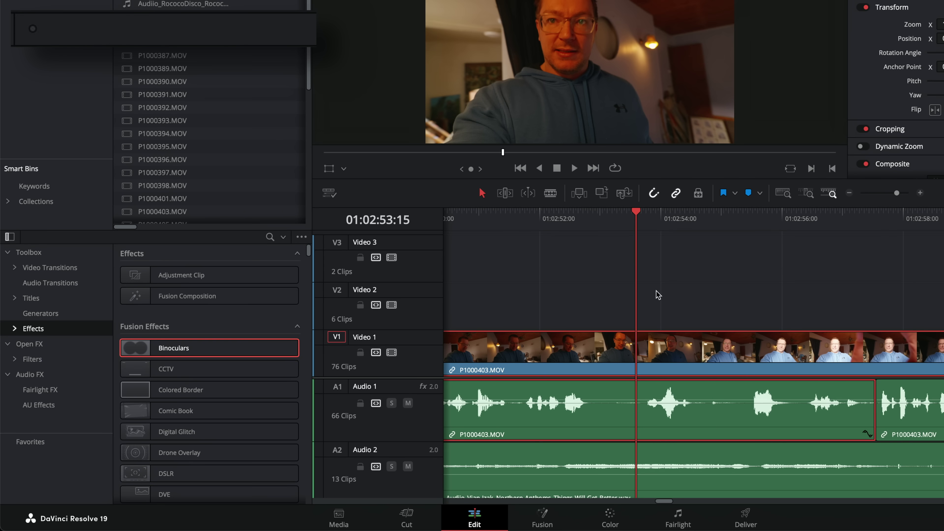
Try the Binoculars Fusion effect on the P1000403.MOV clip before the transition and play the clip
drag(145, 353, 483, 348)
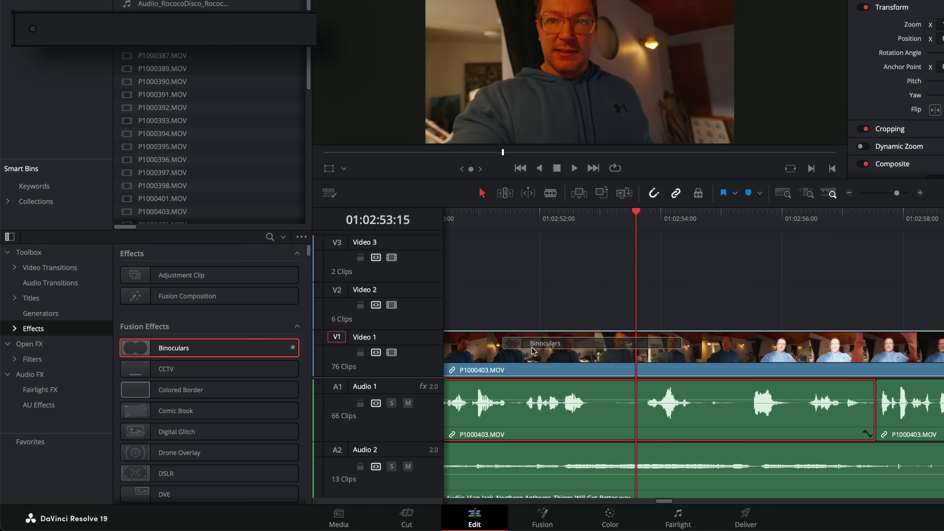
click(521, 228)
key(space)
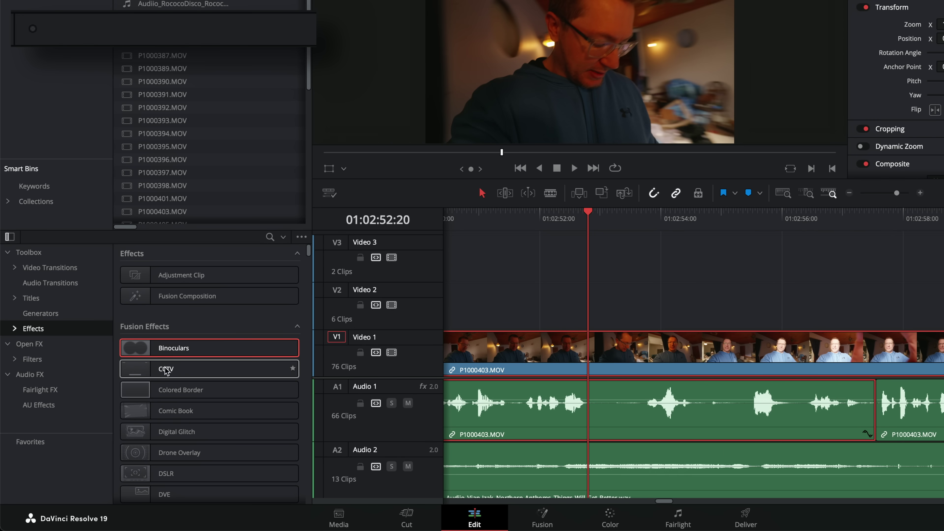
Try the CCTV Fusion effect on the P1000403.MOV clip, playing it before undoing the effect
drag(196, 367, 579, 350)
key(space)
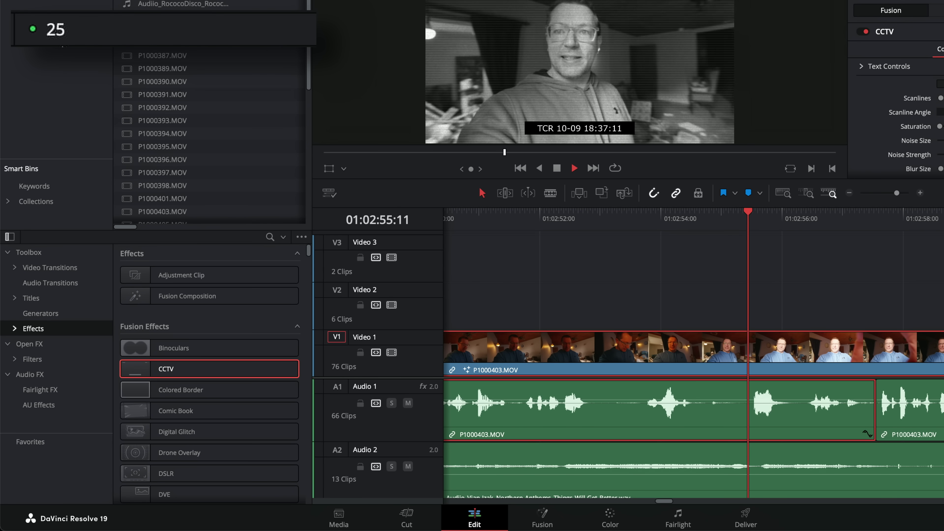
key(space)
key(ctrl+z)
Try the Digital Glitch Fusion effect on P1000403.MOV, playing from 01:02:52:01 before undoing the effect
scroll(169, 404, down, 3)
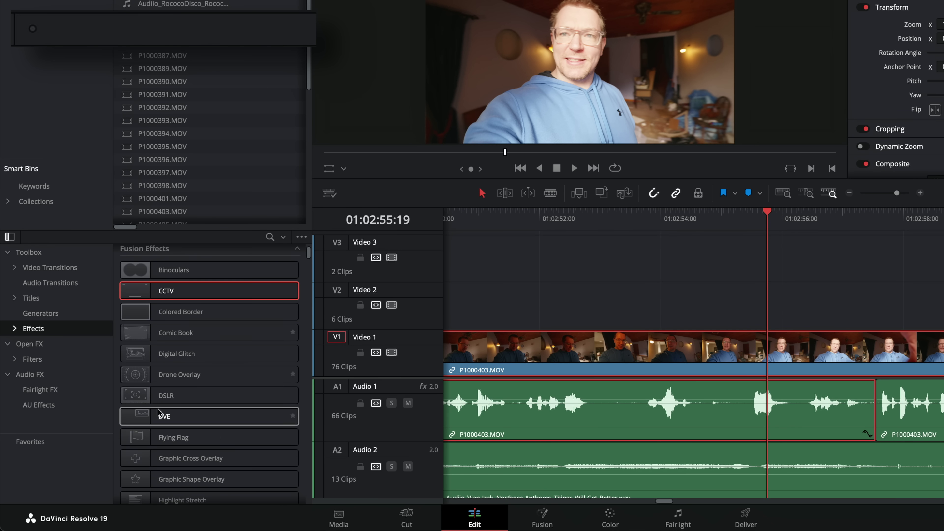
drag(228, 349, 606, 347)
click(541, 229)
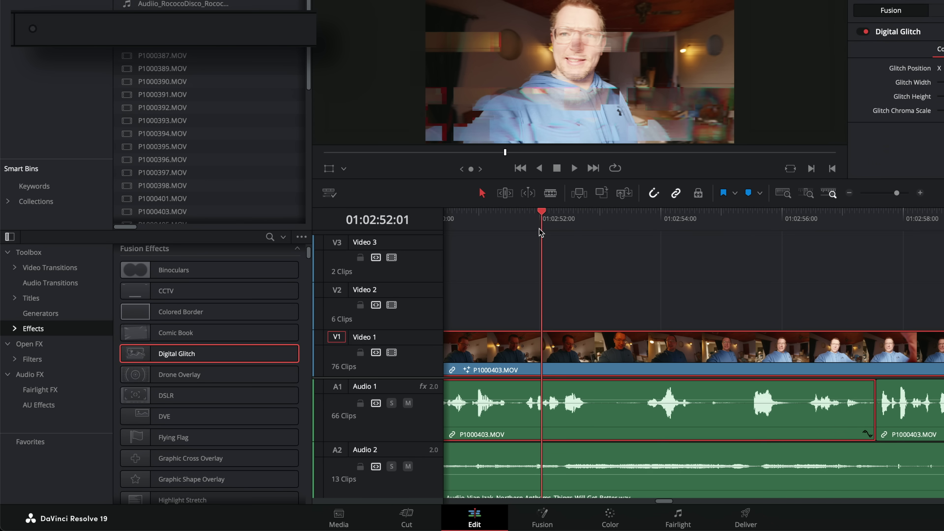
key(space)
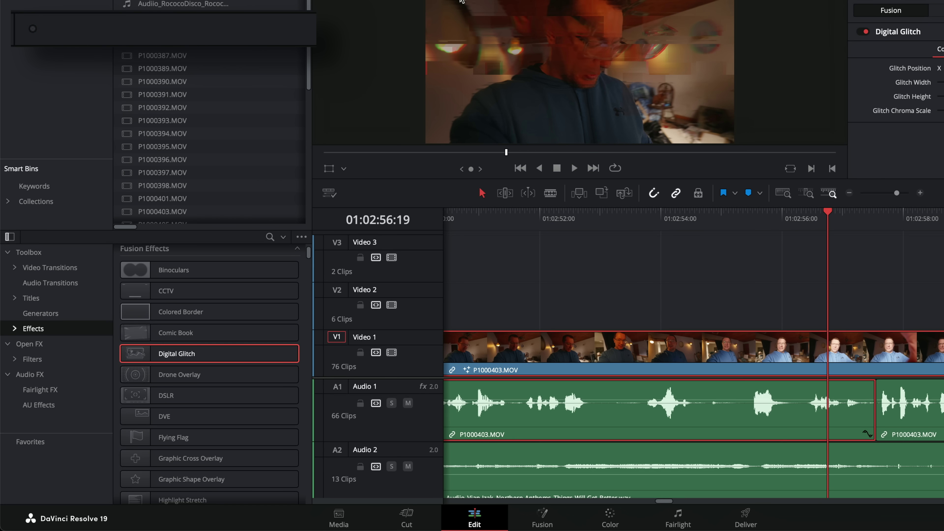
key(super+z)
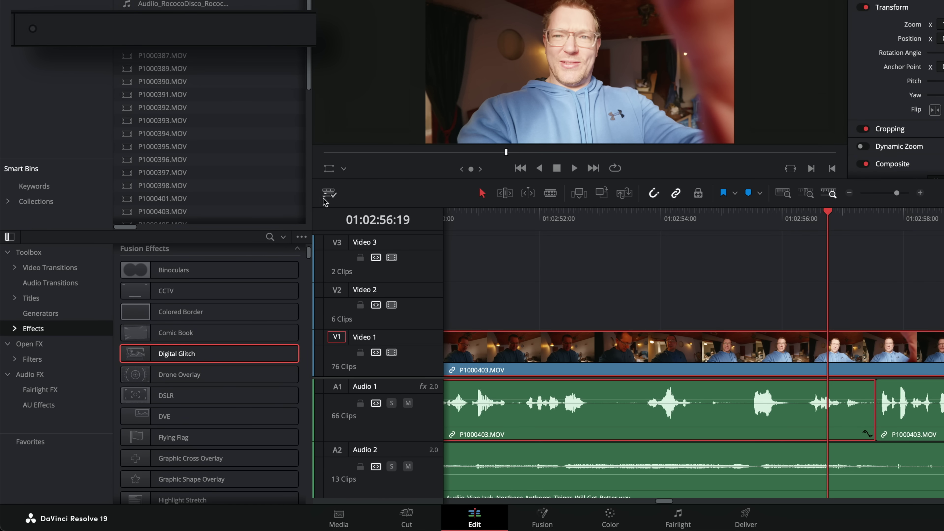
Apply the Paper Edge Fusion effect to the P1000403.MOV clip and place the playhead at 01:02:51:18
scroll(225, 363, down, 6)
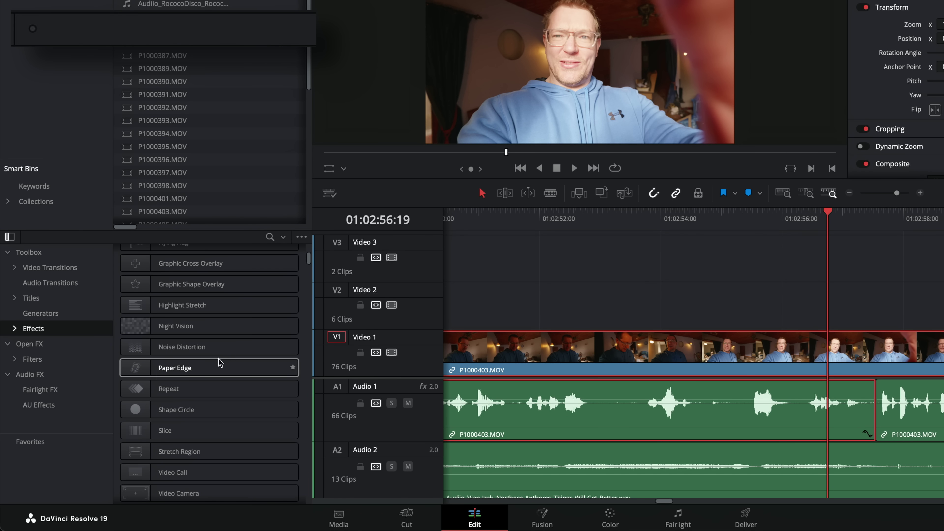
drag(148, 372, 632, 354)
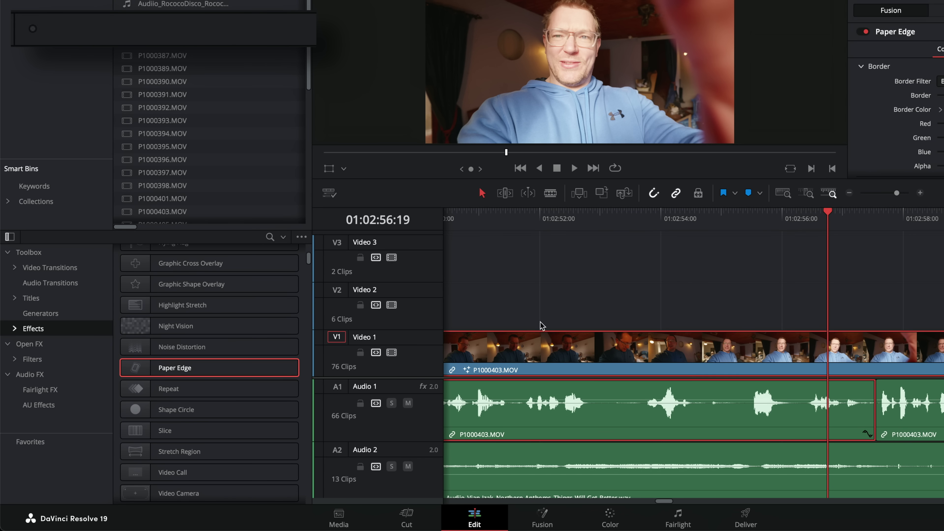
click(496, 216)
drag(496, 217, 523, 221)
Try reducing the clip's Transform Zoom to expose the paper border during playback, and undo the zoom change
click(868, 1)
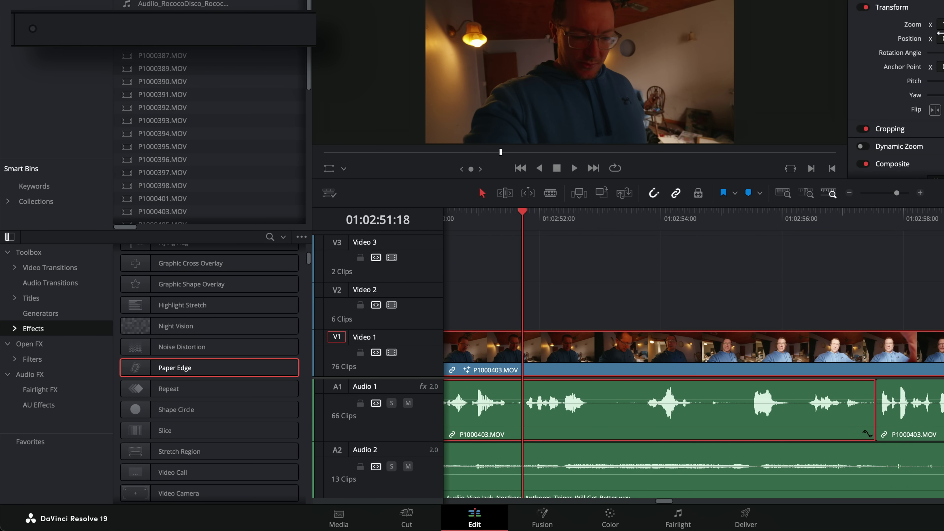
drag(938, 25, 918, 25)
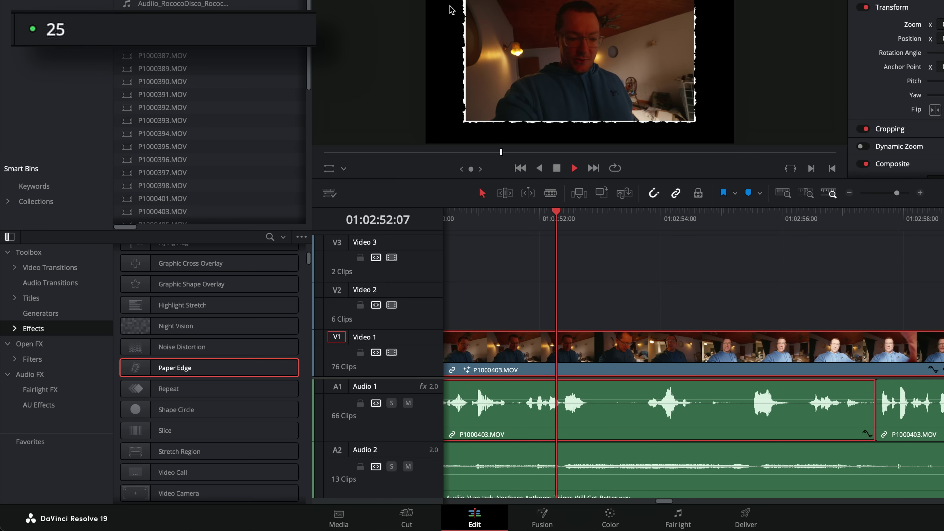
key(super+z)
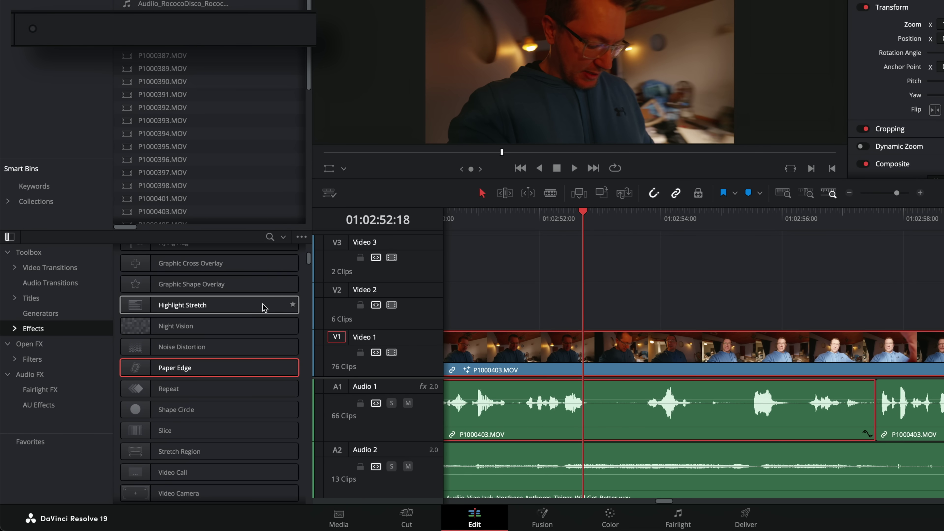
Place a Clean and Simple title on Video 2 starting at about 01:02:51:09 and play through it
click(41, 299)
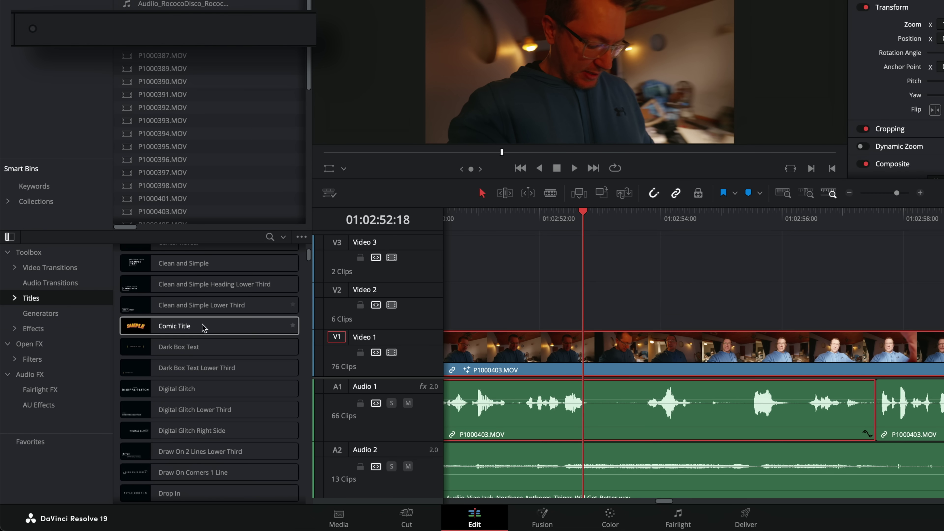
drag(166, 267, 512, 308)
click(502, 216)
key(space)
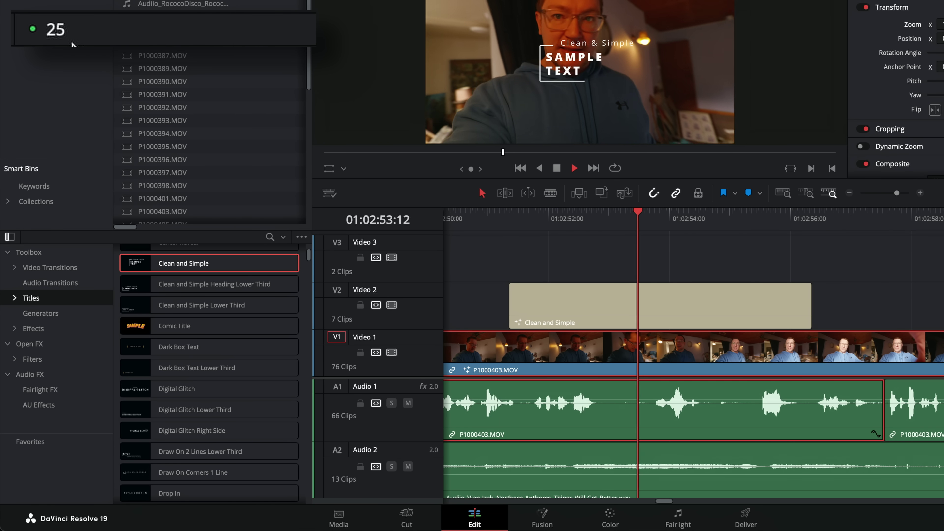
key(space)
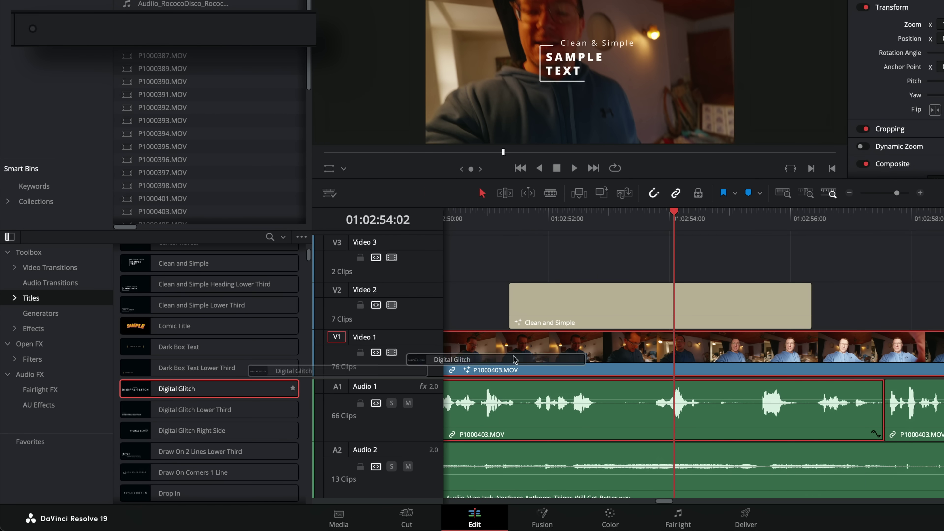
Place a Digital Glitch title on Video 2 starting at about 01:02:51:23, play it, and delete it
drag(515, 359, 598, 300)
click(581, 308)
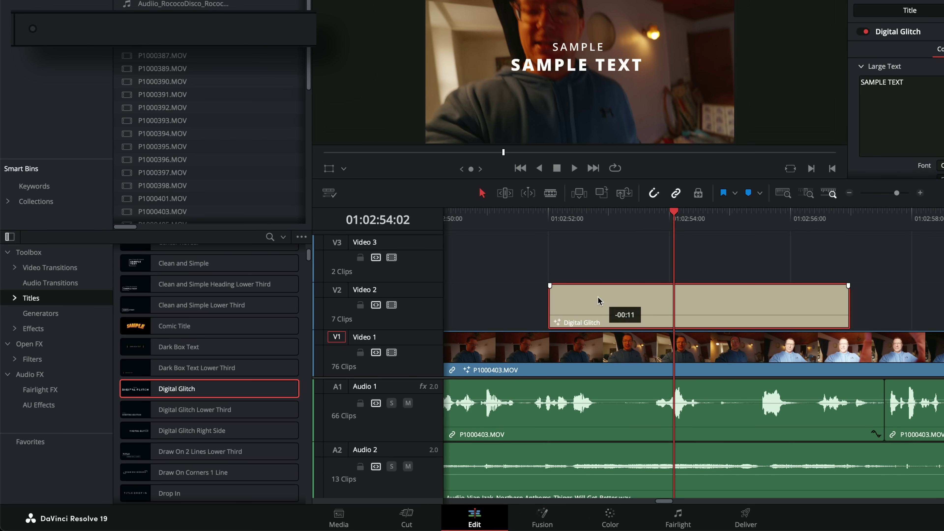
key(space)
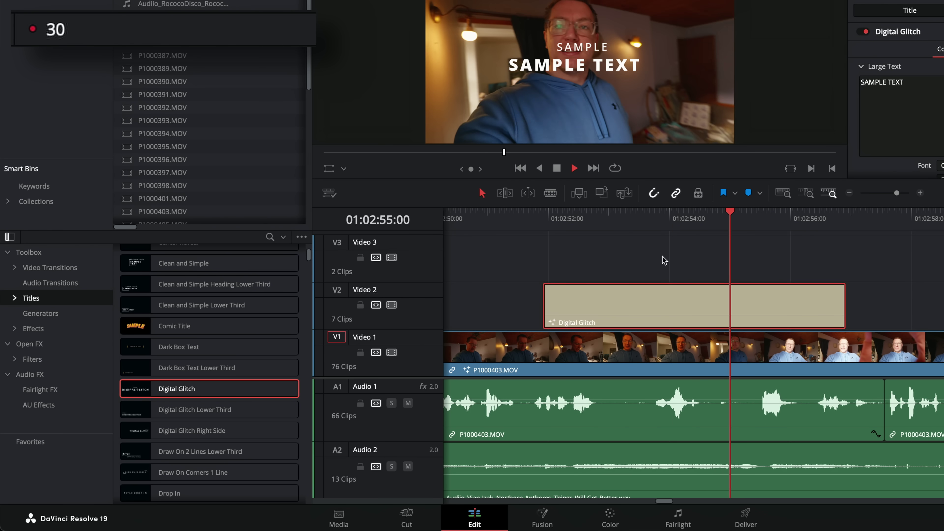
key(space)
key(Delete)
Place an Elegant Shadow title on Video 2 starting at about 01:02:52:05 and play it from its beginning
scroll(223, 400, down, 5)
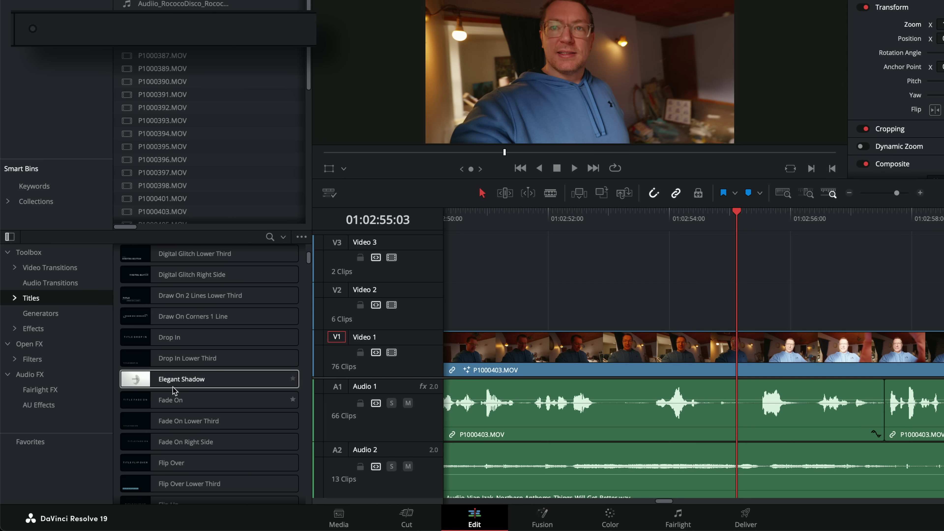
drag(175, 390, 561, 305)
click(560, 220)
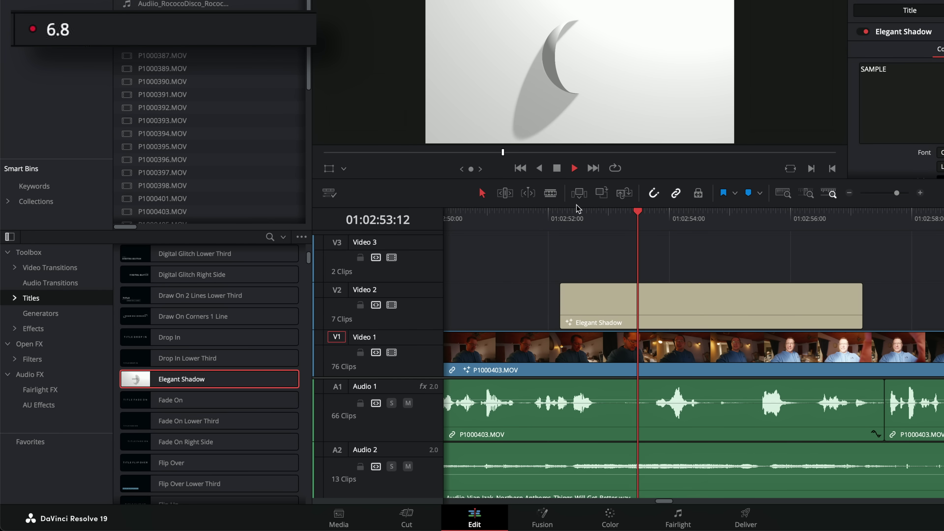
Replay the Elegant Shadow title at a lower timeline playback resolution, and delete the title from Video 2
click(32, 29)
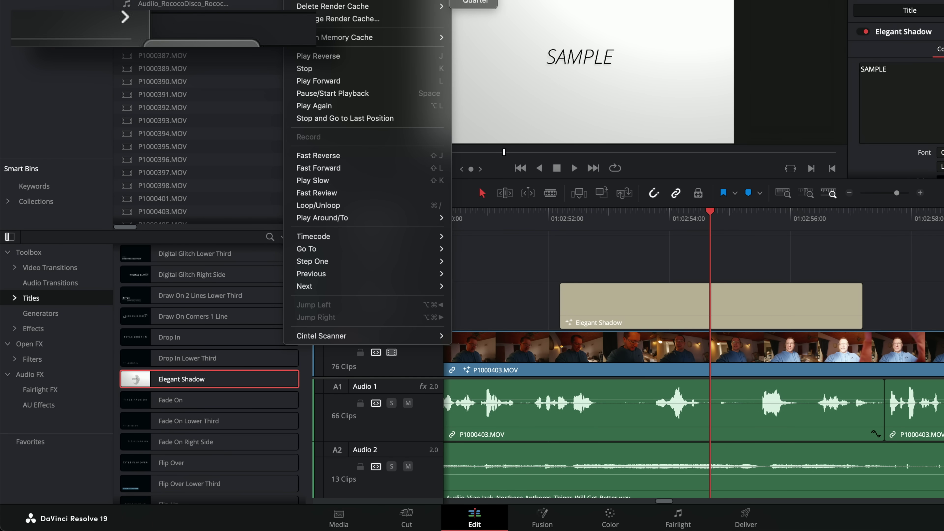
click(608, 204)
key(space)
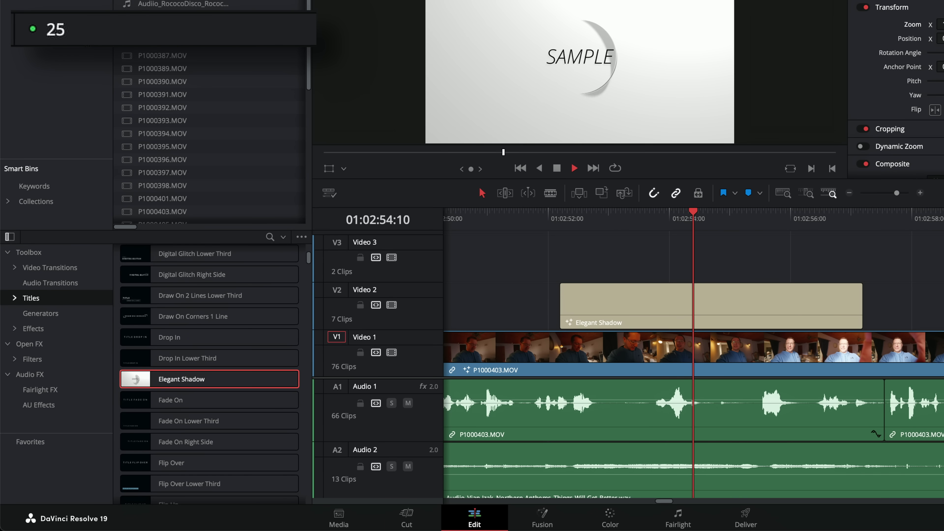
key(space)
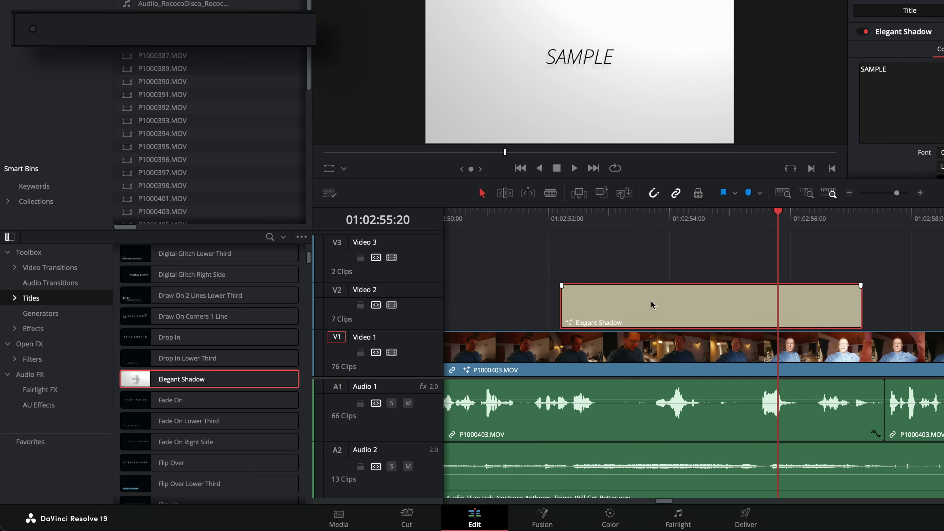
key(BackSpace)
Place a Jitter title on Video 2 starting at about 01:02:51:09, play it, and delete it
scroll(230, 330, down, 6)
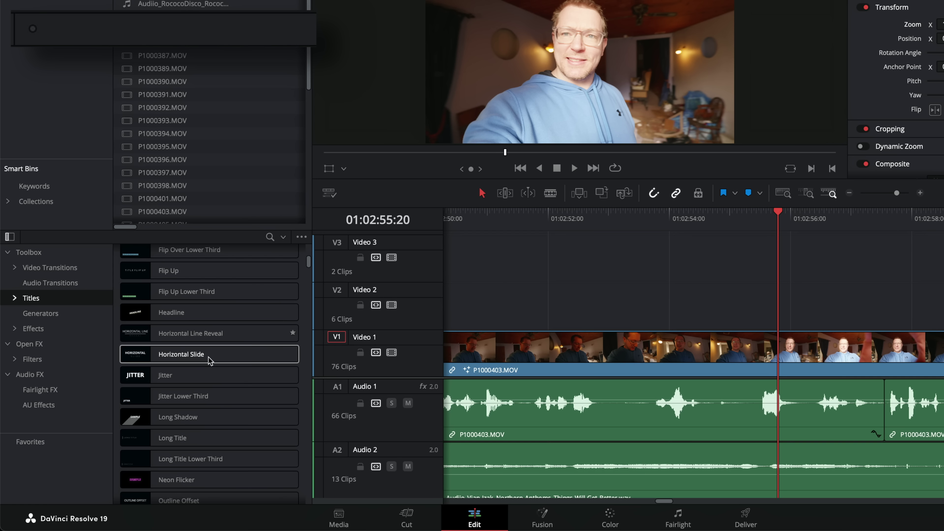
drag(169, 376, 511, 307)
click(508, 219)
key(space)
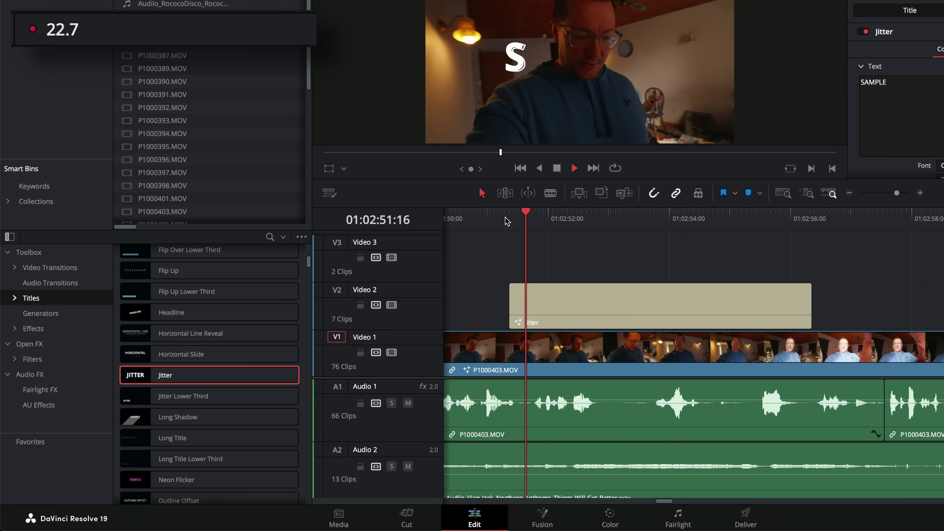
key(Delete)
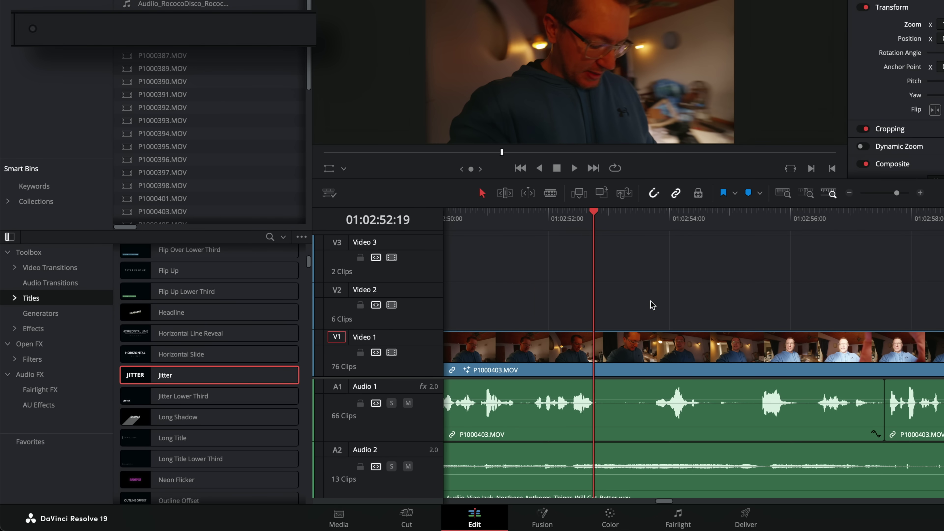
Place the Blobs stinger transition generator on Video 2 at about 01:02:51:20, play it, and delete it
click(37, 328)
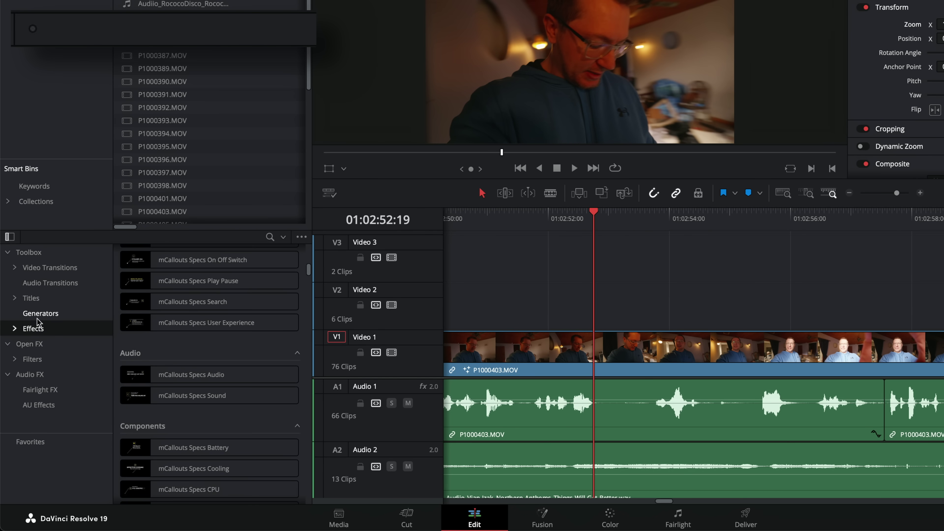
click(40, 313)
scroll(185, 400, up, 5)
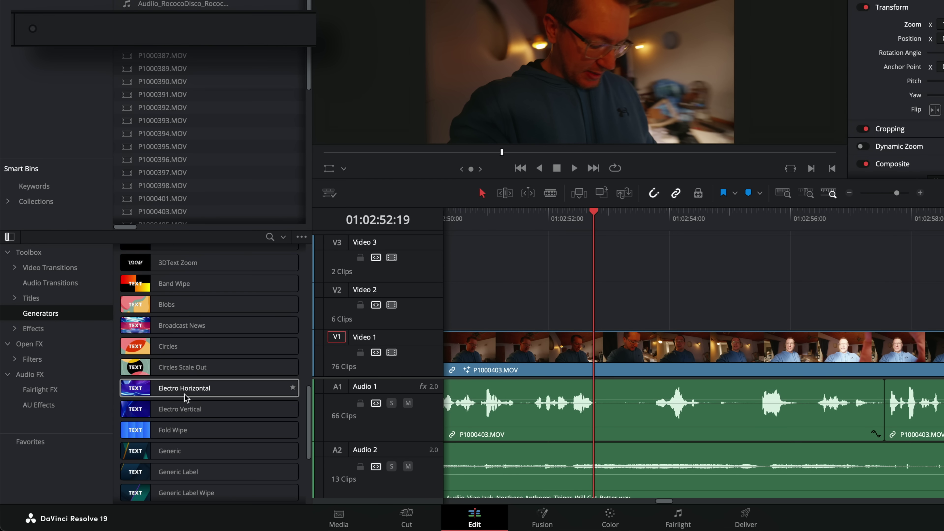
drag(188, 383, 539, 309)
click(542, 219)
key(space)
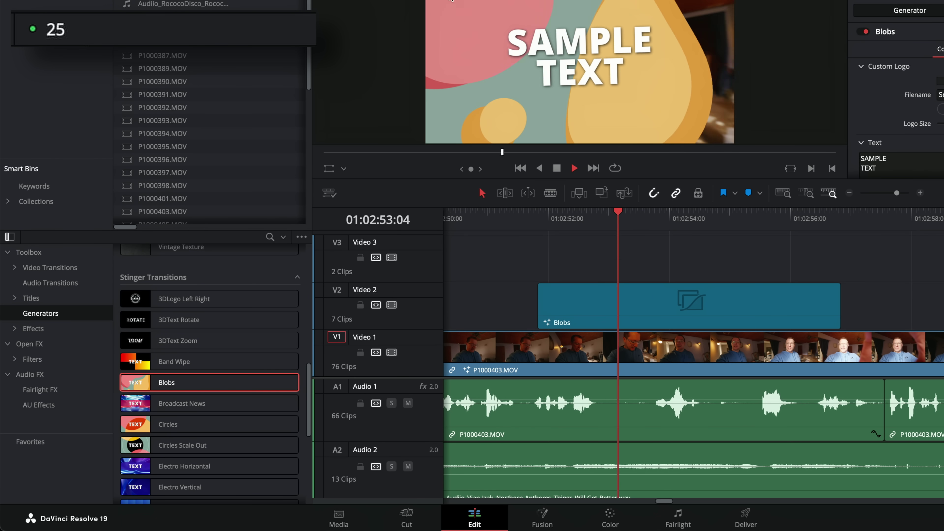
click(687, 301)
key(Delete)
Place the Circles stinger transition generator on Video 2 at about 01:02:52:14, play it, and delete it
drag(223, 424, 585, 308)
click(583, 220)
key(space)
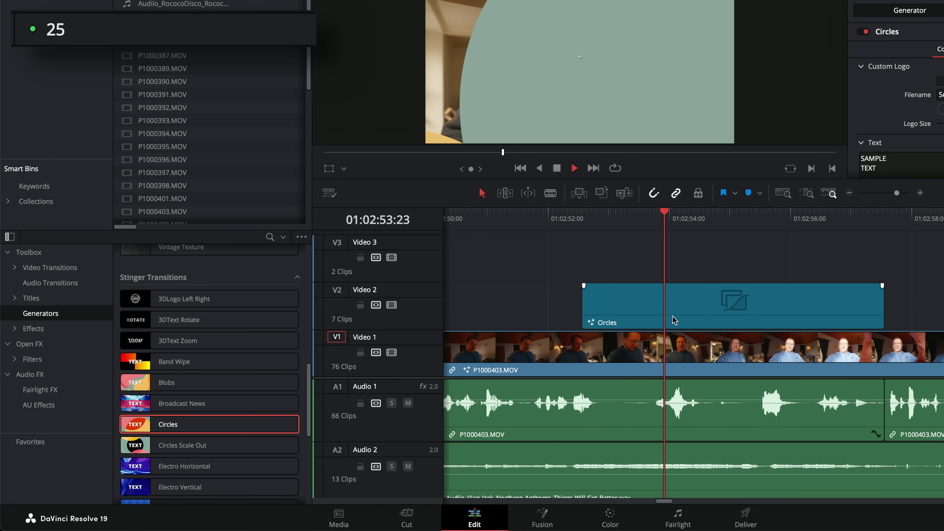
click(613, 305)
key(Delete)
Place another generator on Video 2 at about 01:02:53:07 and play it from its beginning
scroll(209, 409, down, 5)
drag(175, 437, 628, 305)
click(626, 220)
key(space)
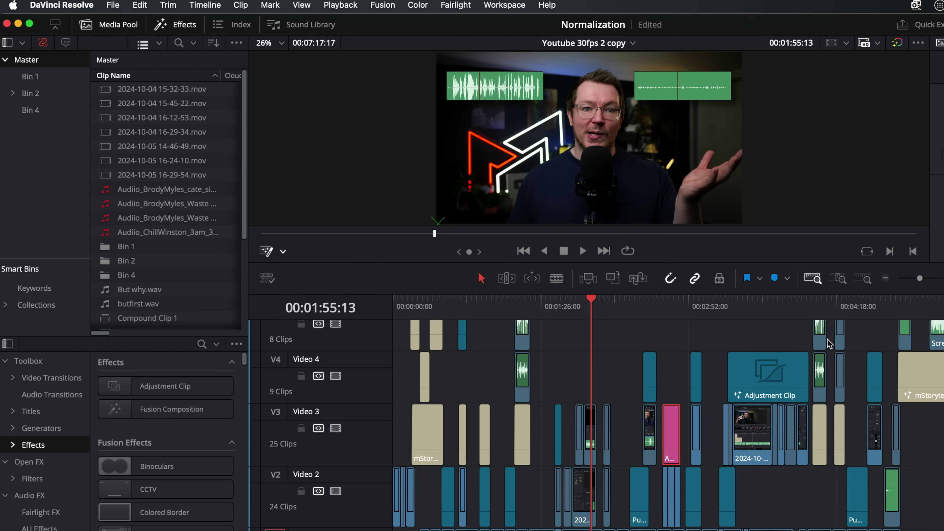
Play the Normalization project's Youtube 30fps 2 copy timeline from 00:00:00:00 and scrub through its opening section around 00:00:14:19
key(space)
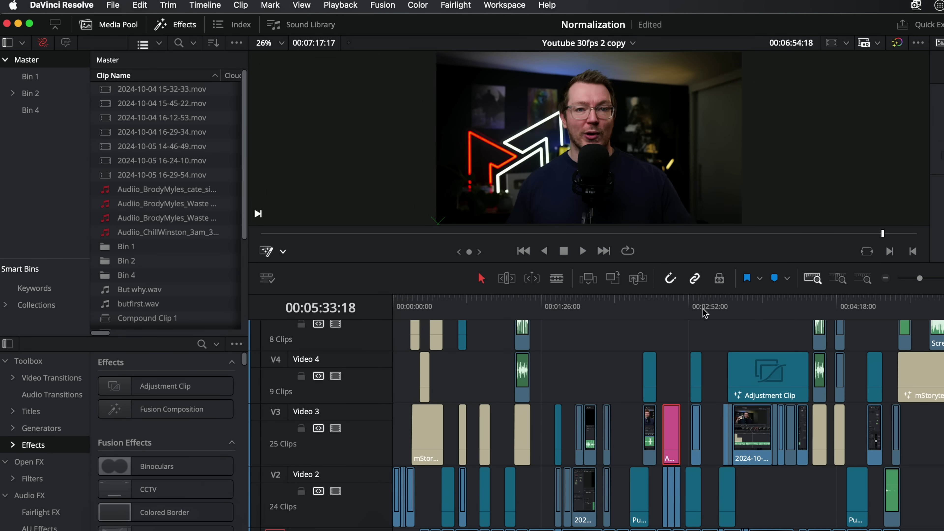
drag(703, 309, 456, 310)
drag(388, 266, 292, 248)
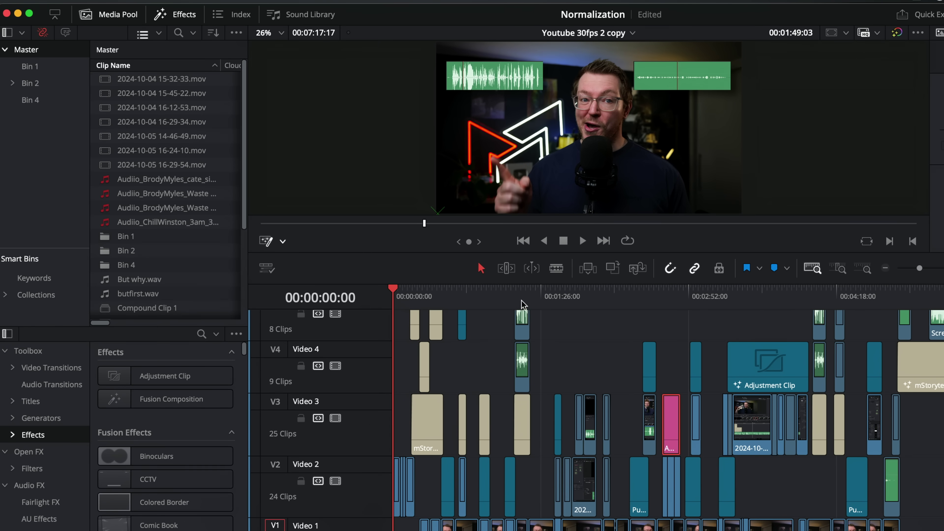
key(space)
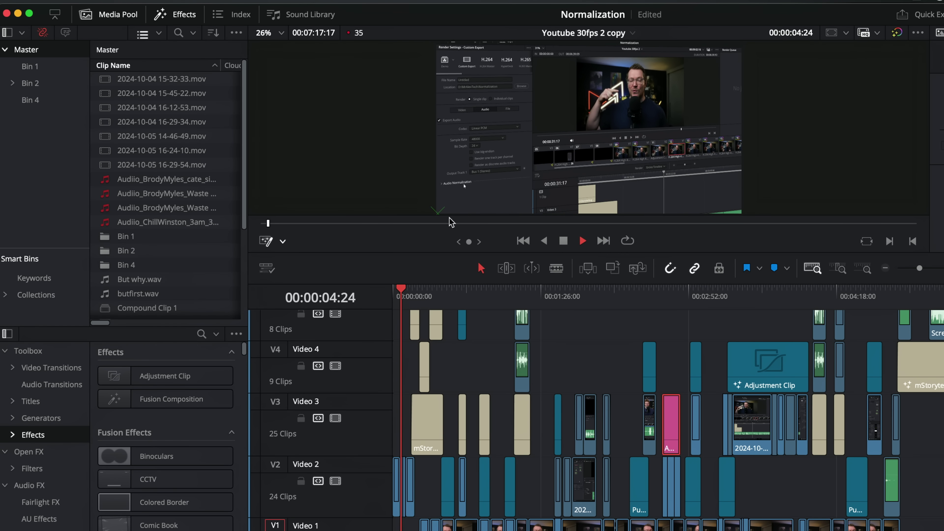
click(412, 303)
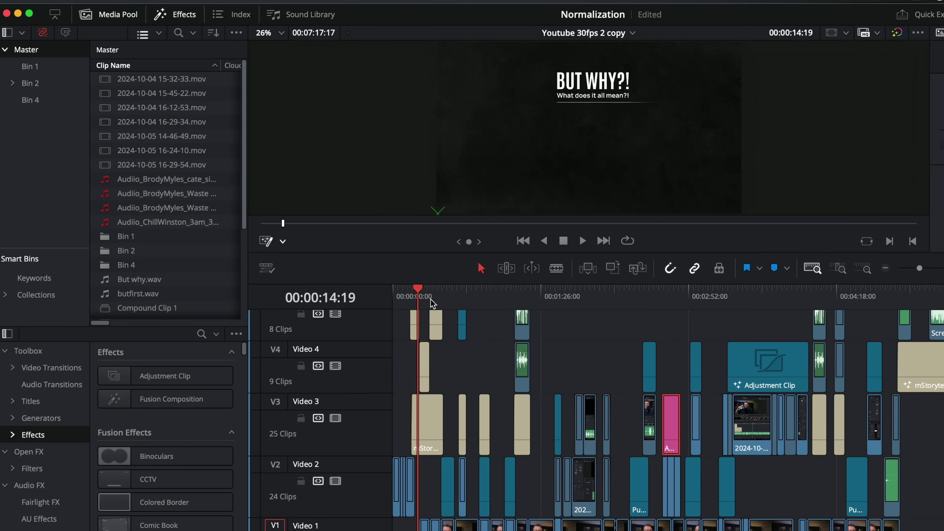
mouse_move(431, 303)
mouse_down()
mouse_move(940, 298)
mouse_move(424, 306)
mouse_up()
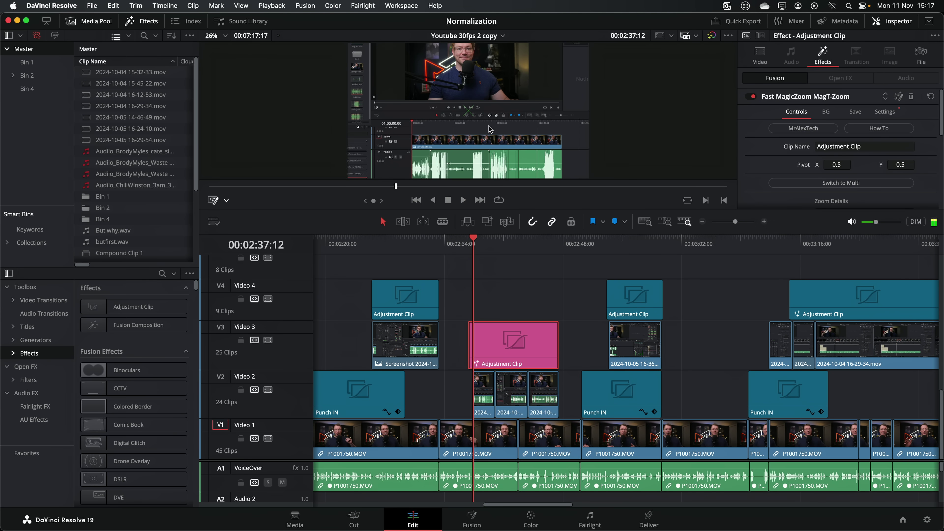
Move the Fast MagicZoom pivot of the Video 3 adjustment clip to X 0.911824, Y 0.039855, then X 0.075942, Y 0.891304, and preview the zoom
mouse_move(469, 115)
mouse_down()
mouse_move(439, 164)
mouse_move(453, 123)
mouse_move(432, 167)
mouse_move(390, 131)
mouse_move(586, 182)
mouse_move(568, 173)
mouse_up()
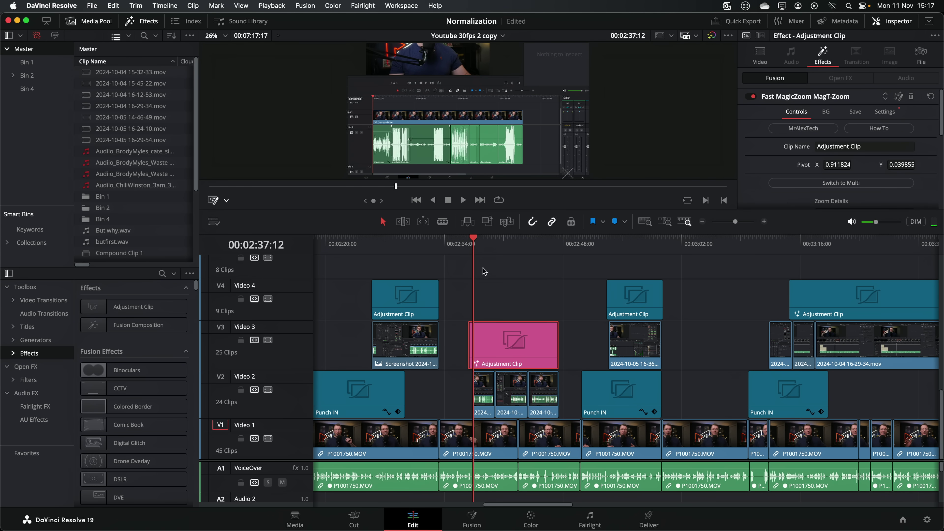
drag(473, 248, 475, 249)
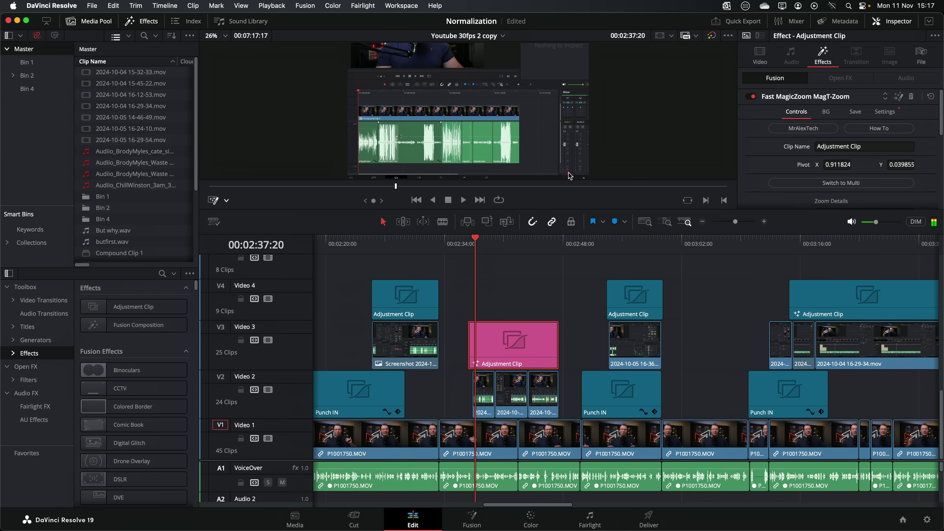
drag(568, 173, 359, 72)
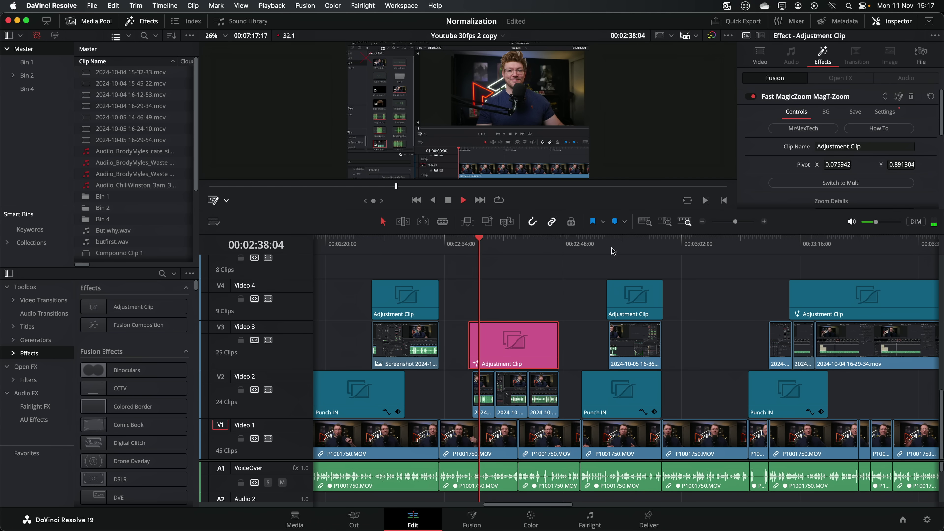
key(space)
click(702, 222)
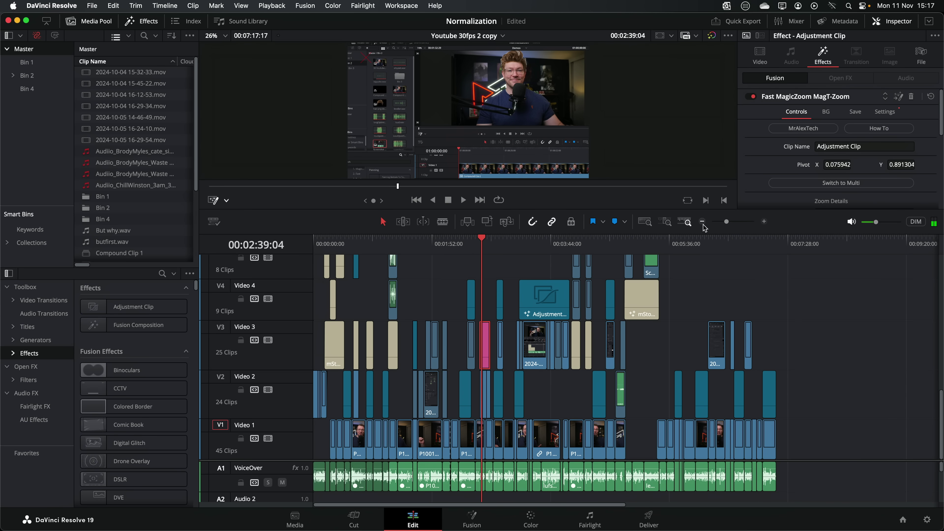
click(703, 222)
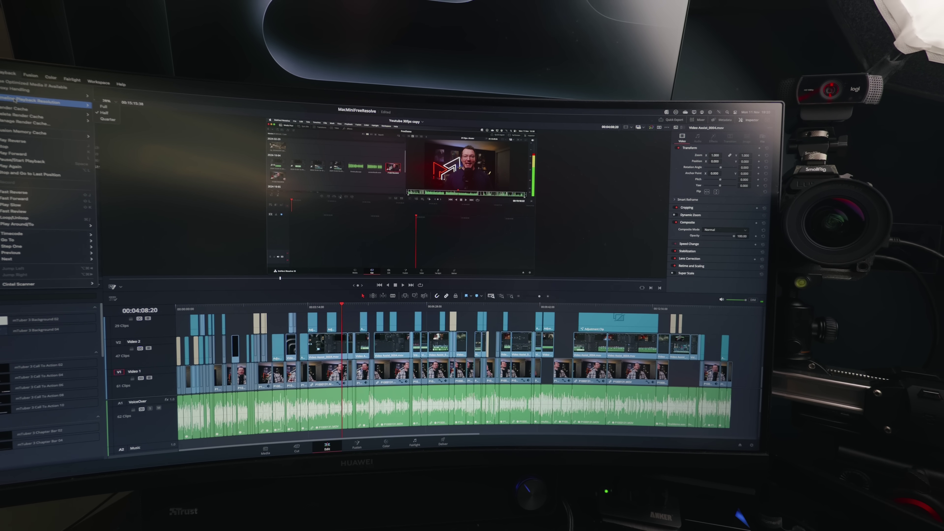
Return the playhead to 00:00:00:00 on the Youtube 30fps copy timeline of the Mac mini project
click(197, 306)
drag(195, 306, 161, 309)
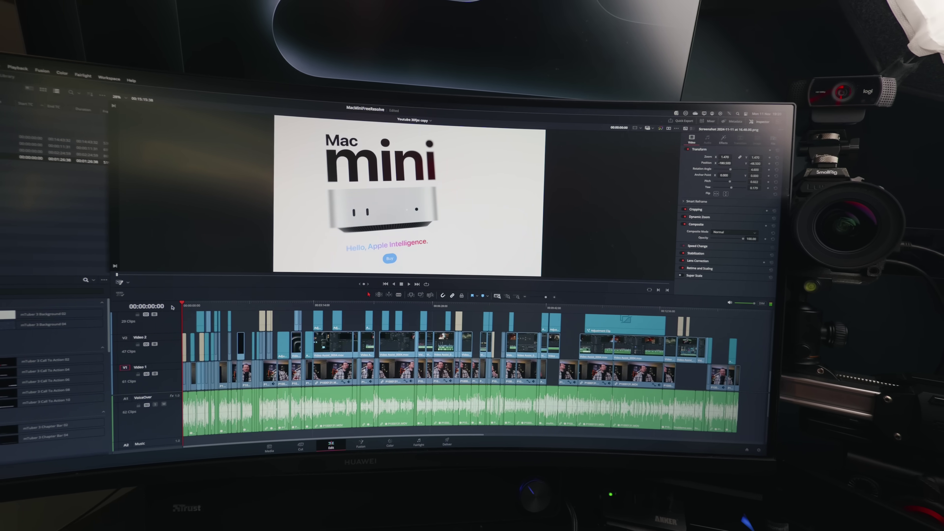